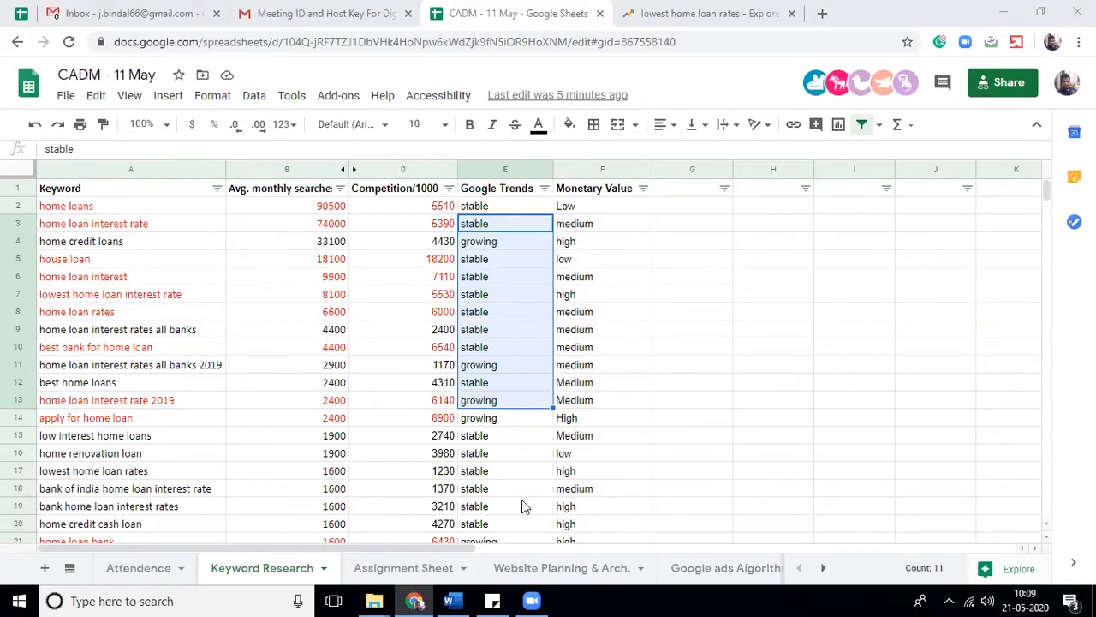
Switch to Word and review the keyword research process and "How to do SEO?" notes in the SEO Final document
left_click(452, 600)
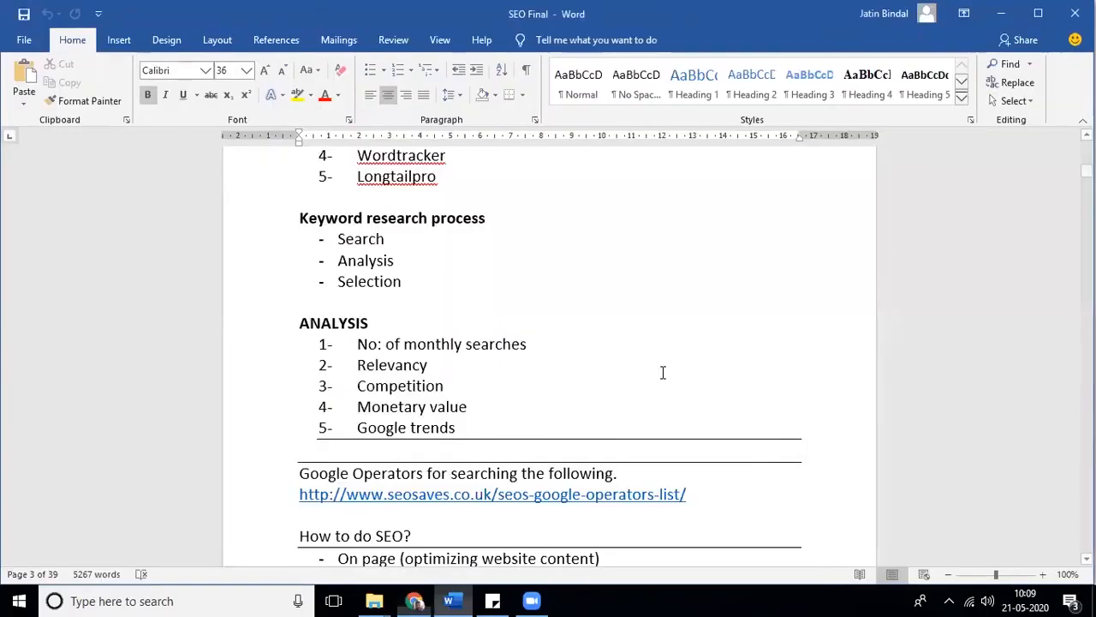
double_click(362, 283)
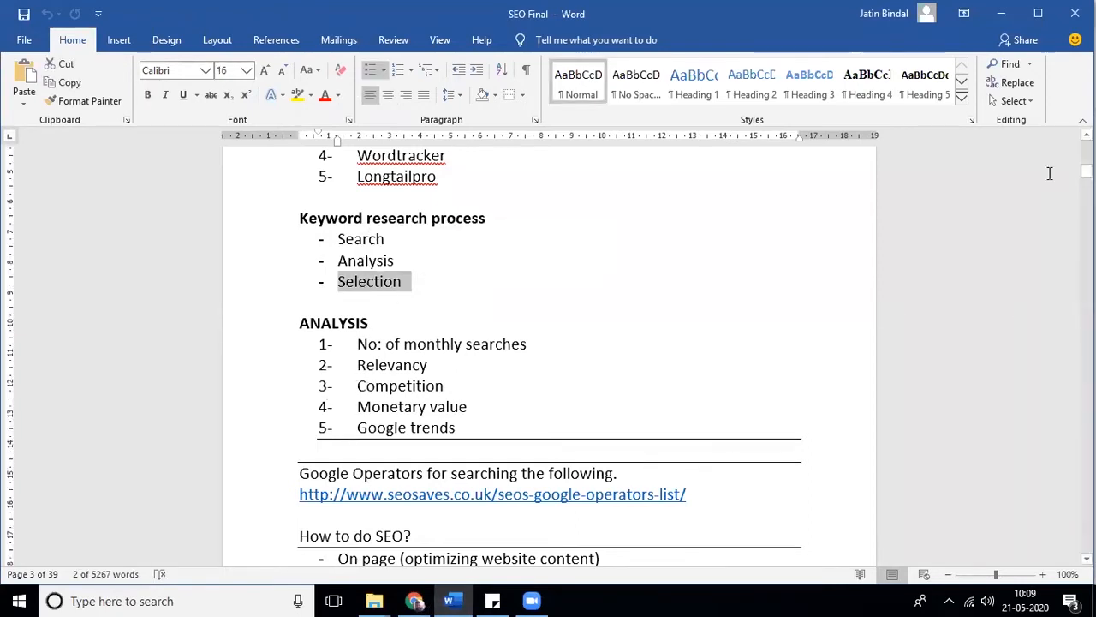
left_click_drag(1086, 171, 1086, 175)
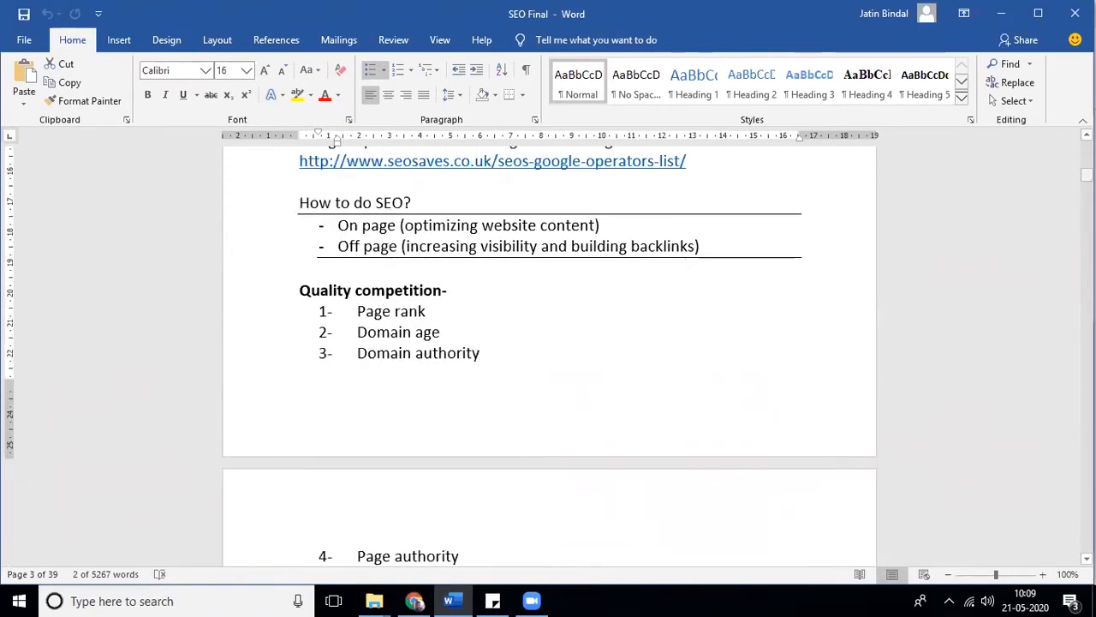
double_click(363, 204)
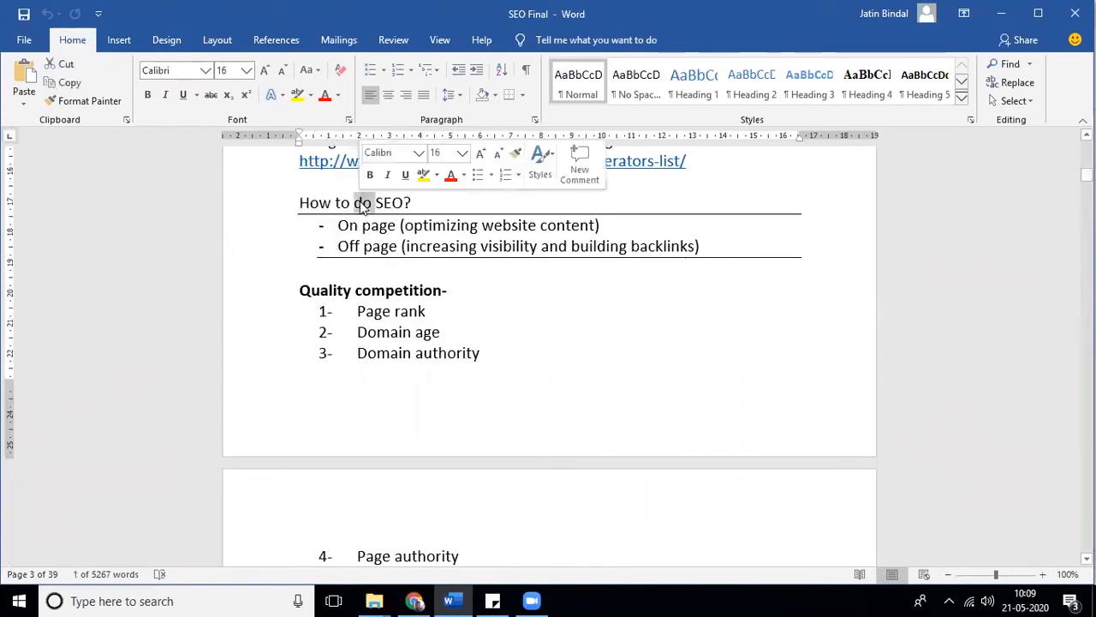
Switch back to the CADM - 11 May spreadsheet in Chrome and review the "home loans" keyword's searches, competition, trend and monetary value
left_click(416, 600)
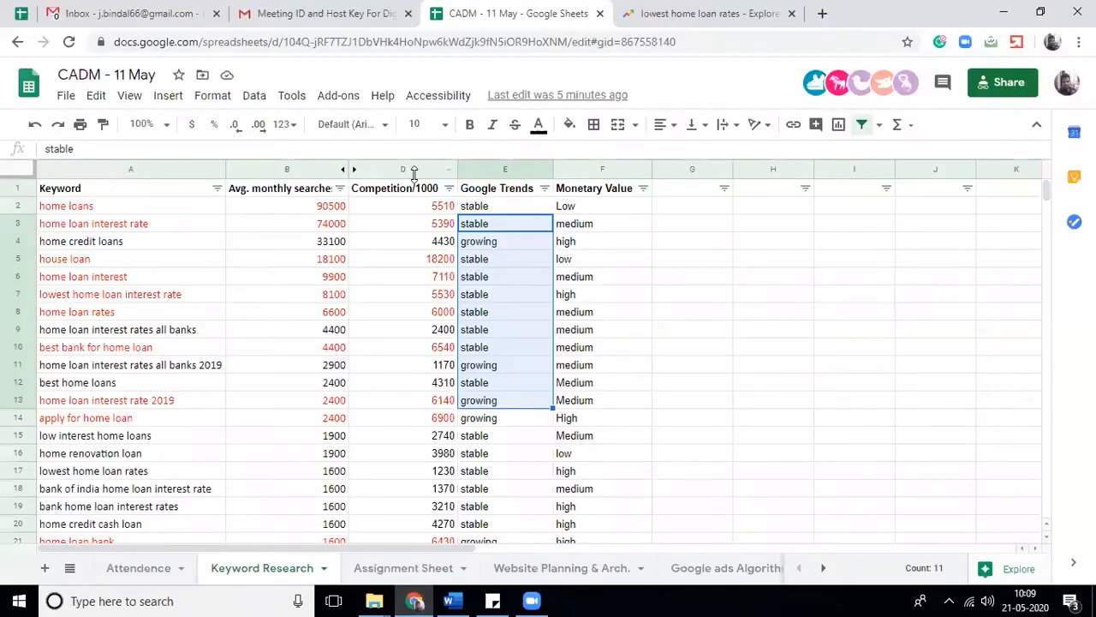
left_click(620, 335)
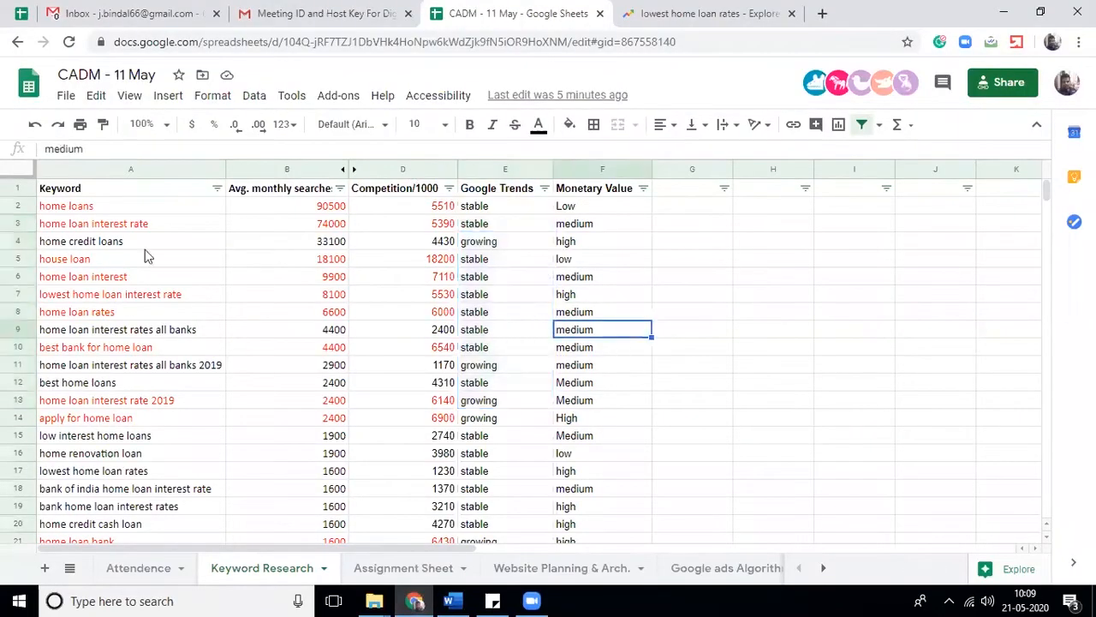
left_click(71, 209)
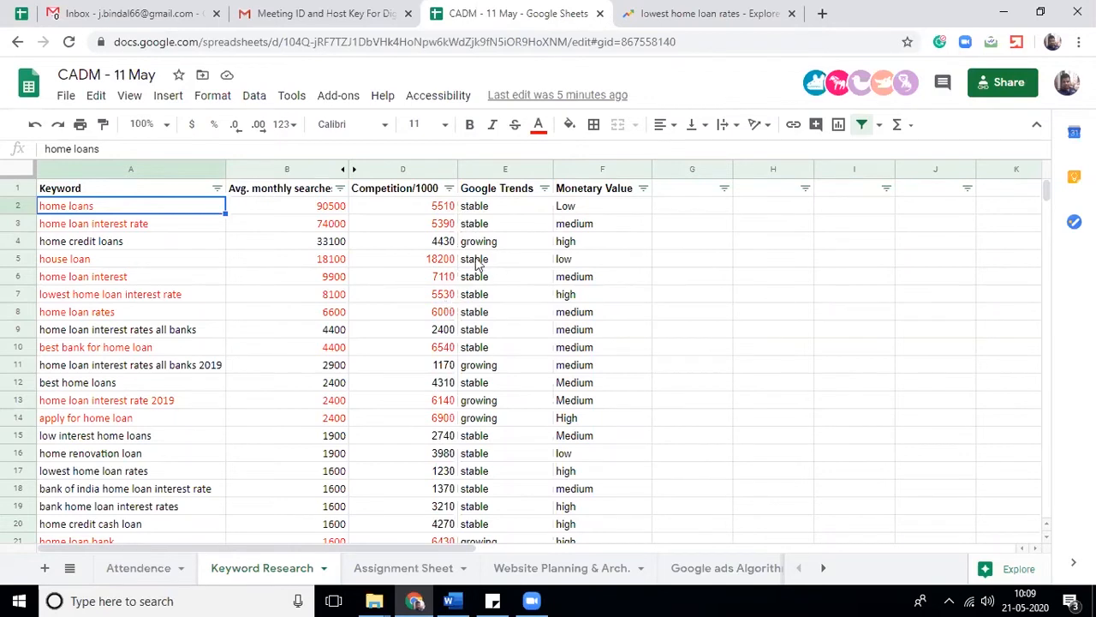
mouse_move(1048, 194)
left_mouse_down()
mouse_move(1052, 207)
mouse_move(1048, 190)
left_mouse_up()
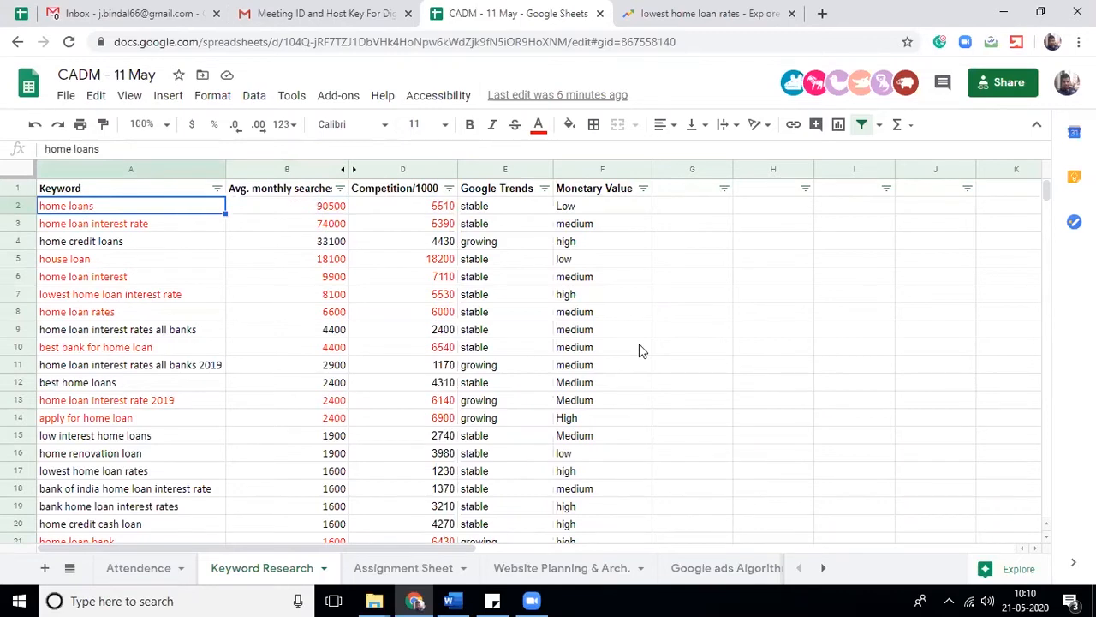
key("Right")
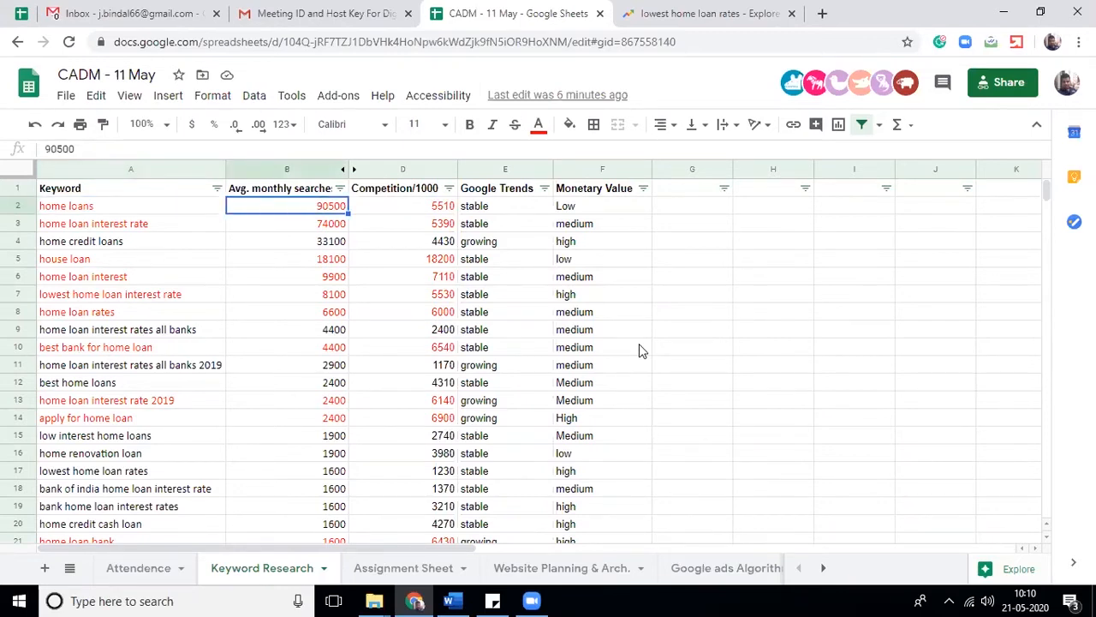
key("Right")
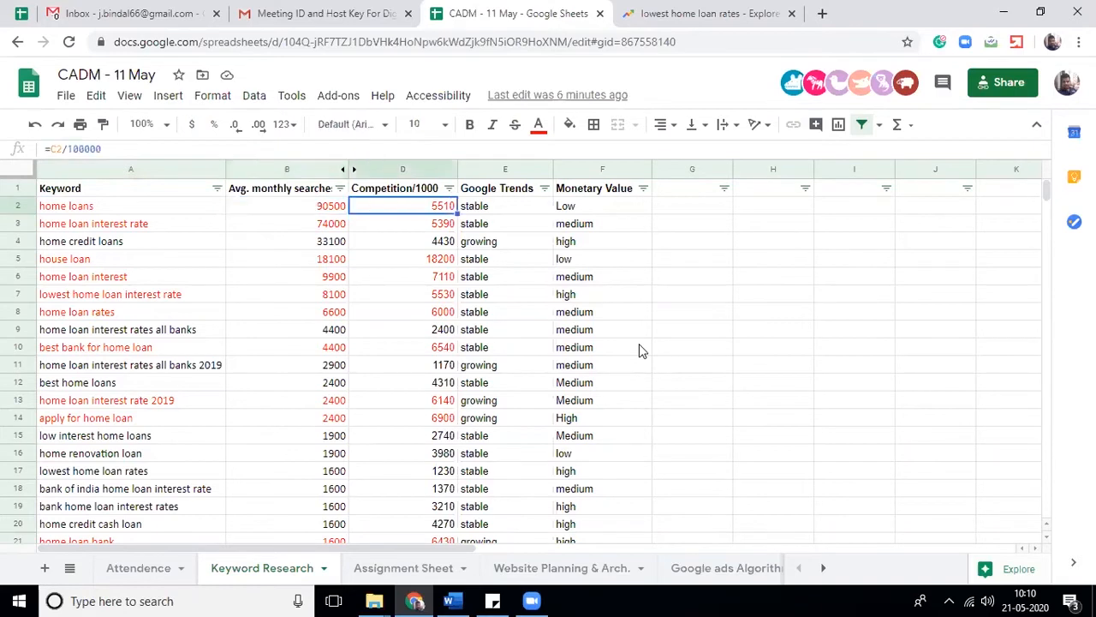
key("Right")
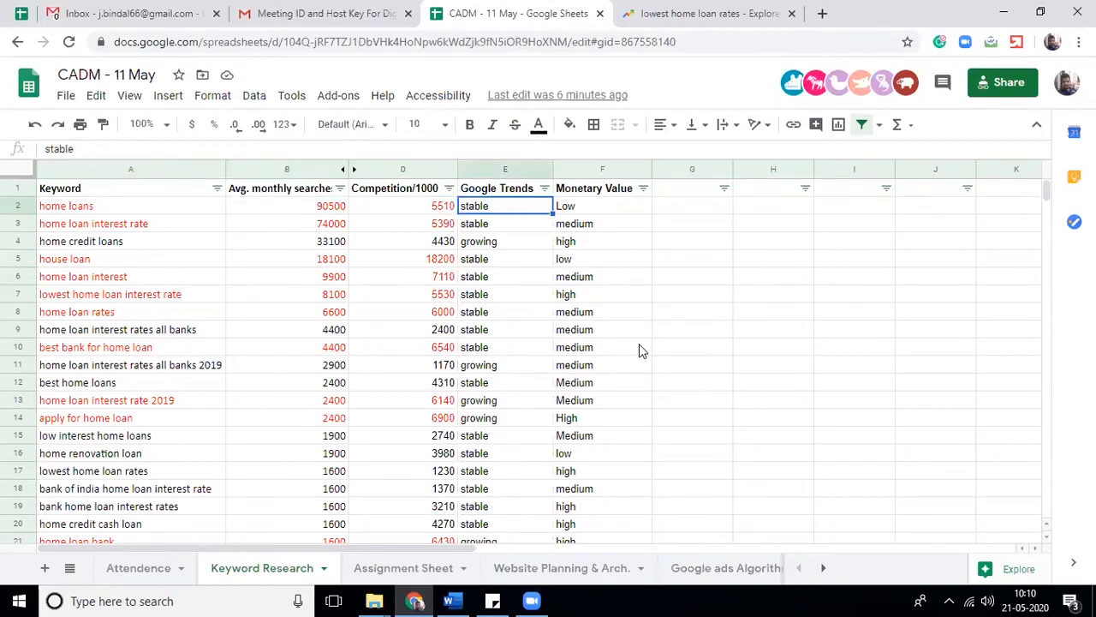
key("Right")
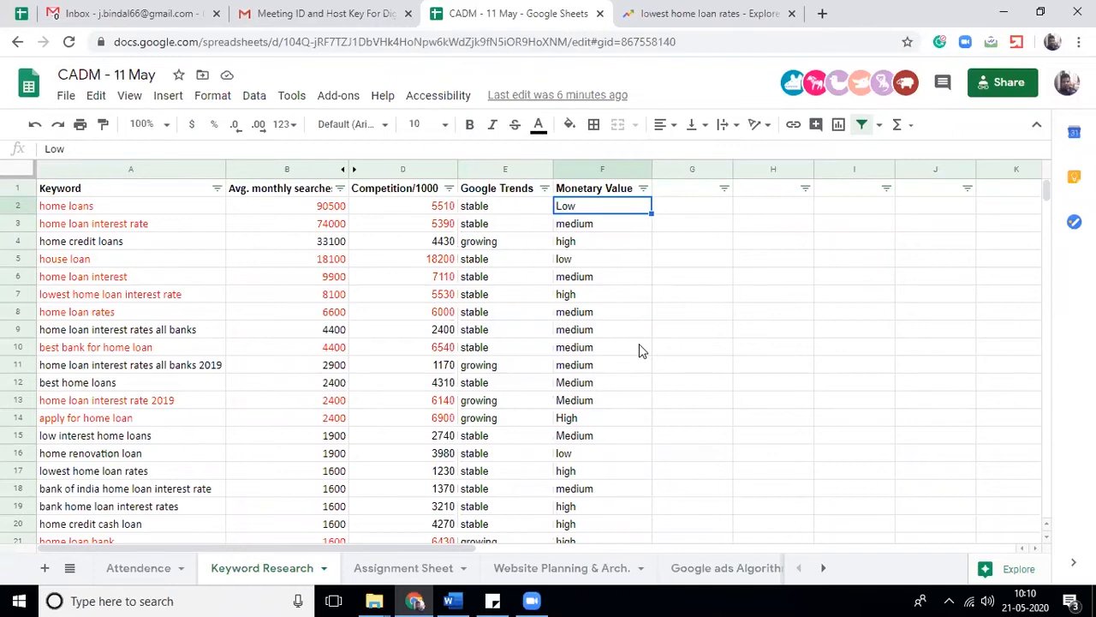
key("Right")
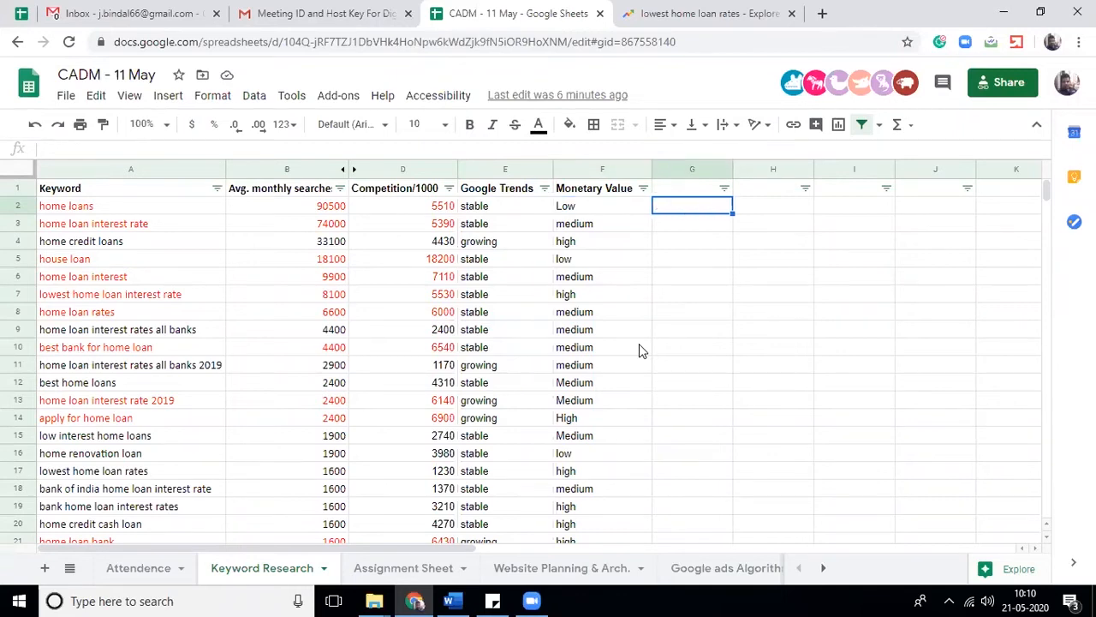
Check the average monthly searches of the "home loan interest rate" keyword in row 3
key("Down")
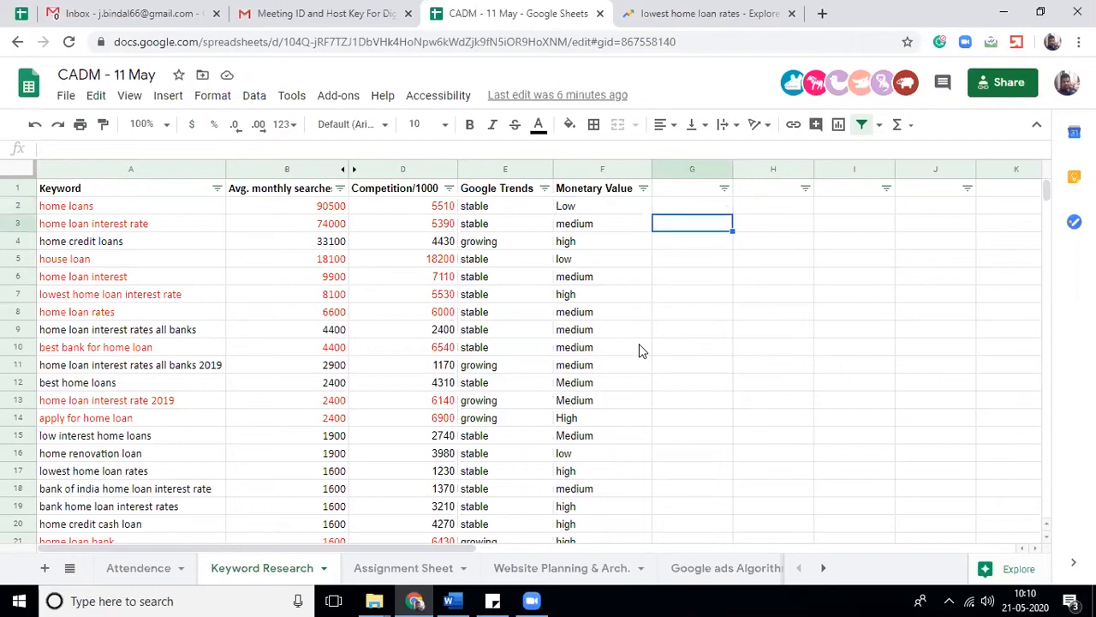
key("Left")
key("Left")
key("Left")
key("Left")
key("Left")
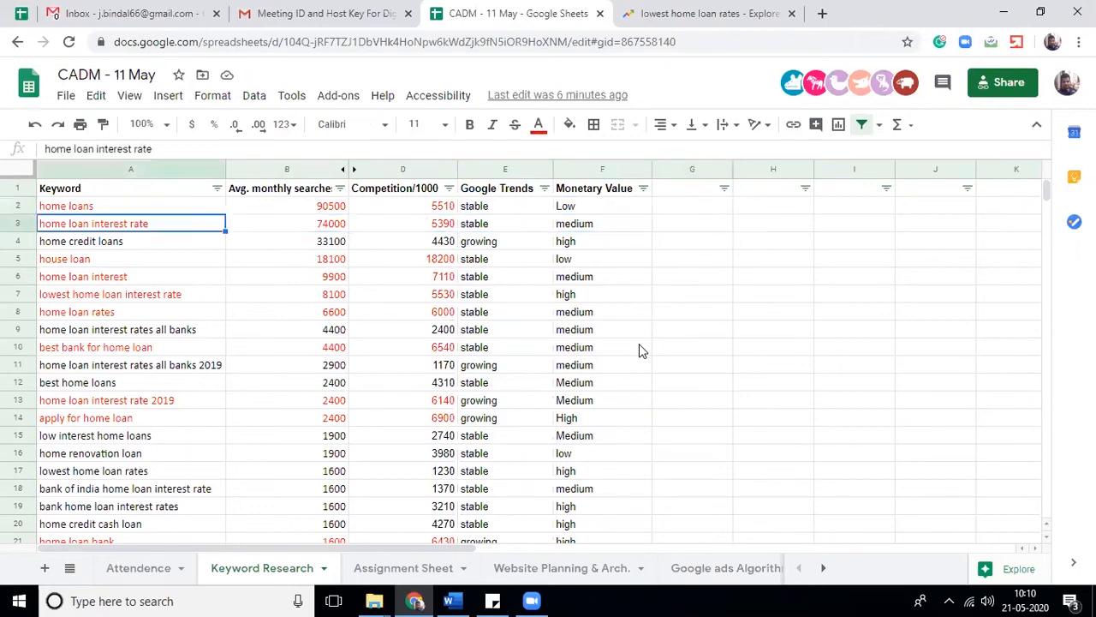
key("Right")
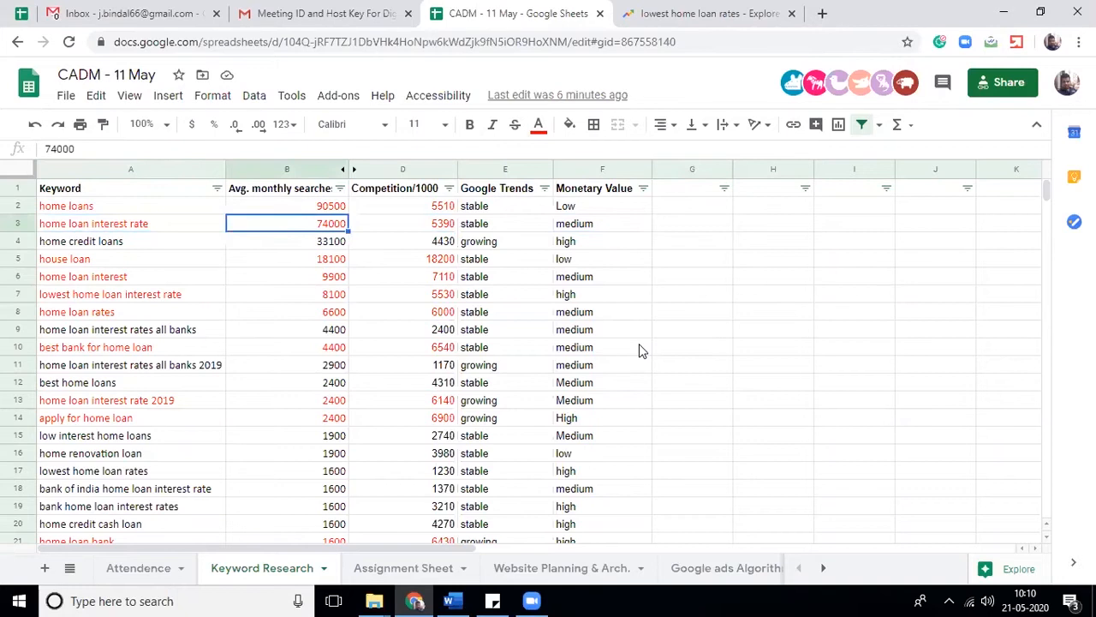
Add the heading "Selection" in cell G1, beside the Monetary Value column
key("Right")
key("Right")
key("Right")
key("Right")
key("Up")
key("Up")
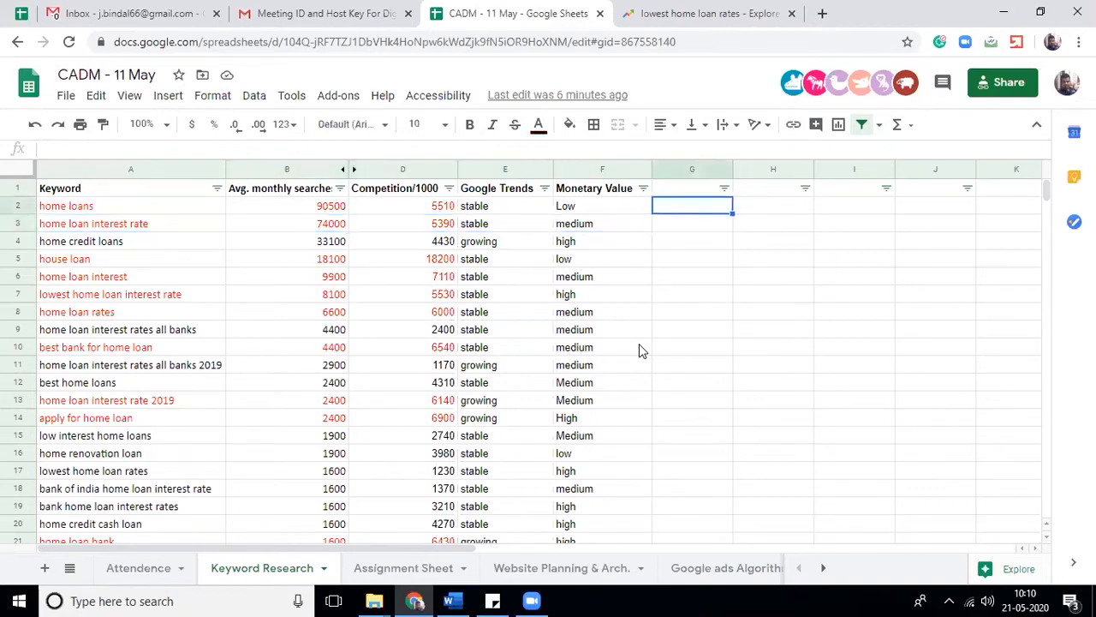
type("Sele")
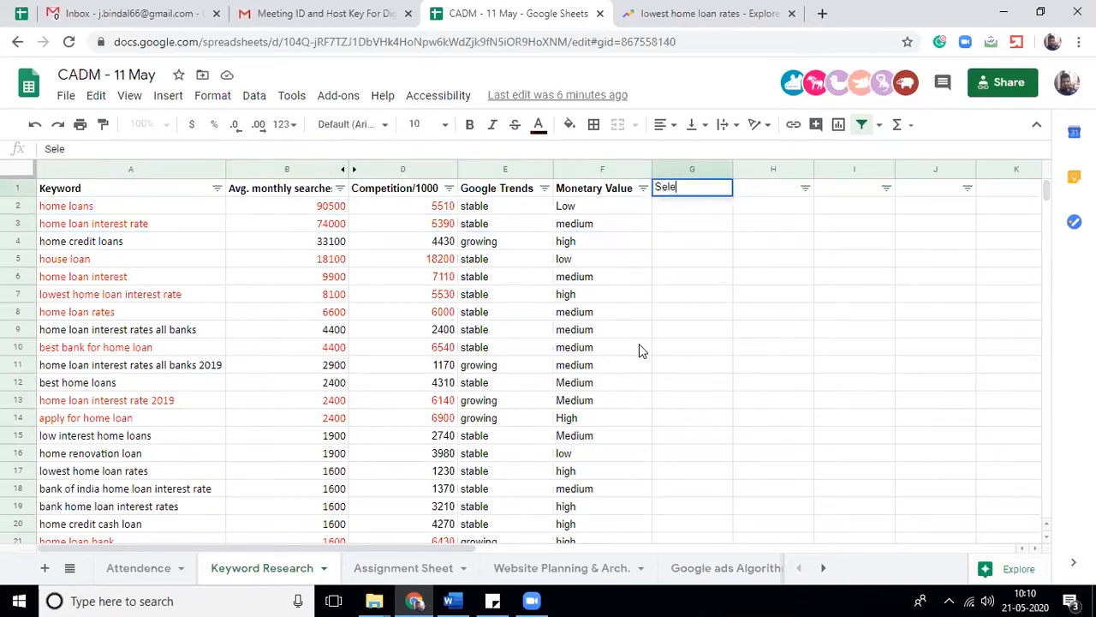
type("ction")
key("Return")
Examine the searches, competition, Google Trends and monetary value cells of the "home loan interest rate" keyword in row 3
key("Down")
key("Down")
key("Left")
key("Left")
key("Left")
key("Left")
key("Left")
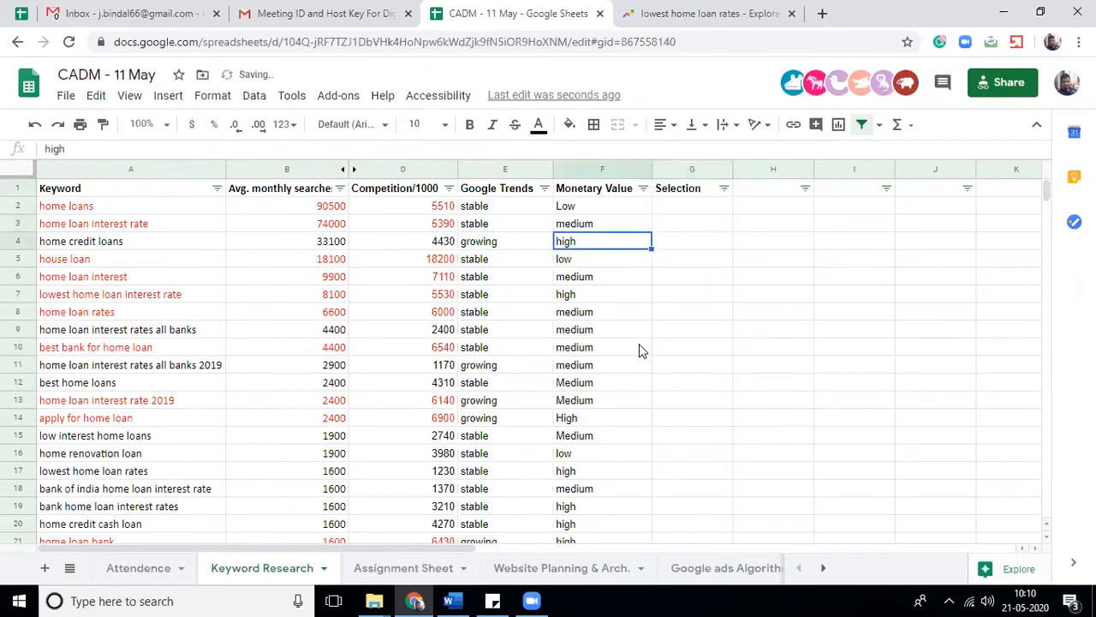
key("Up")
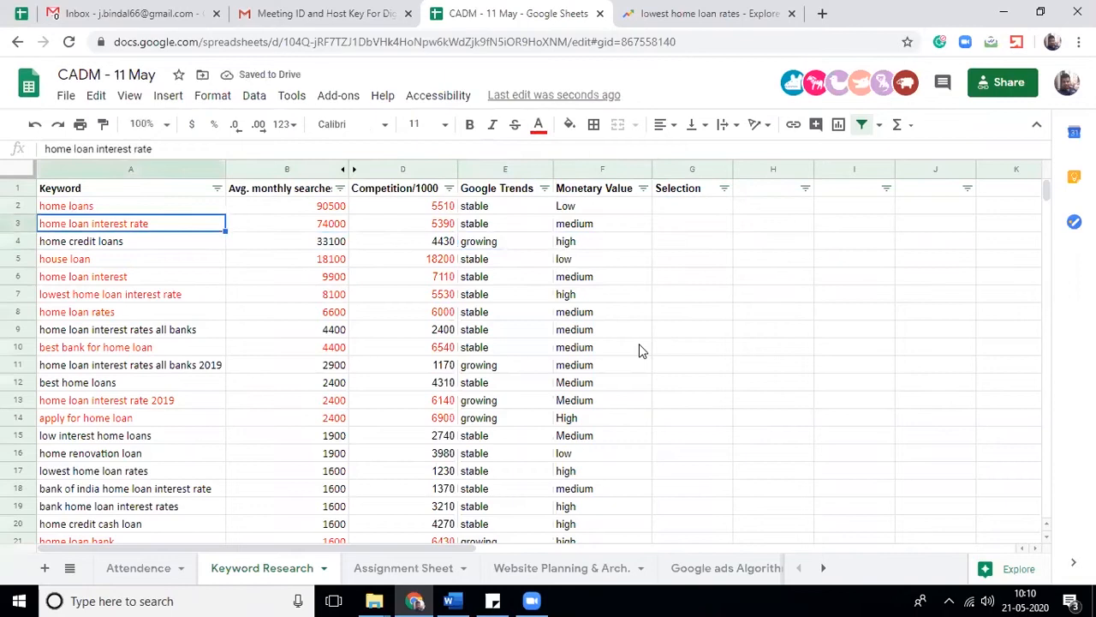
key("Right")
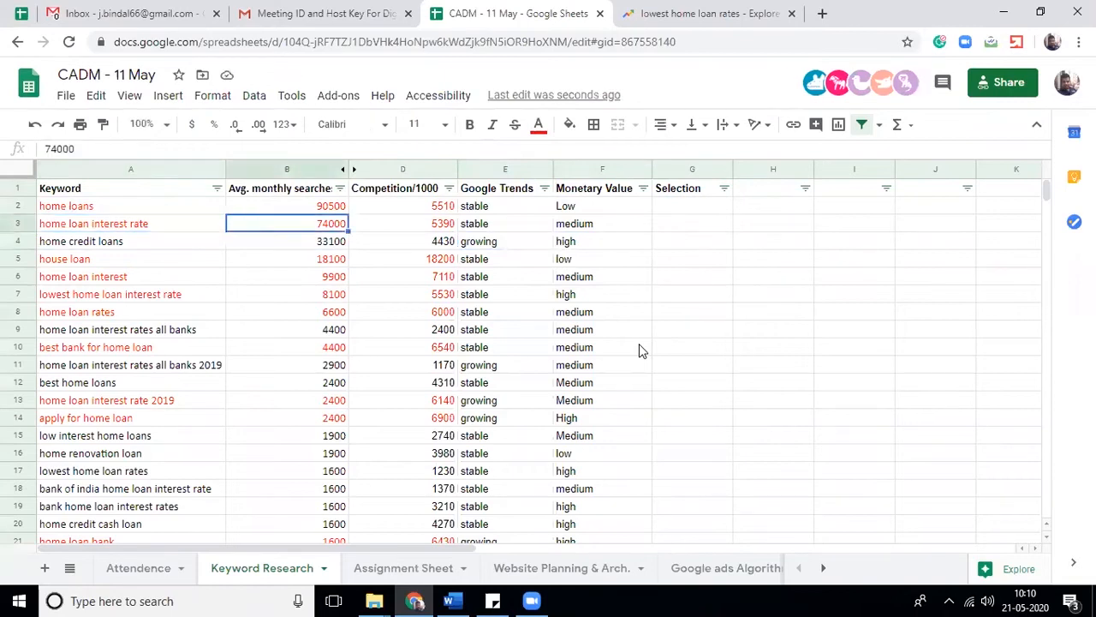
key("Right")
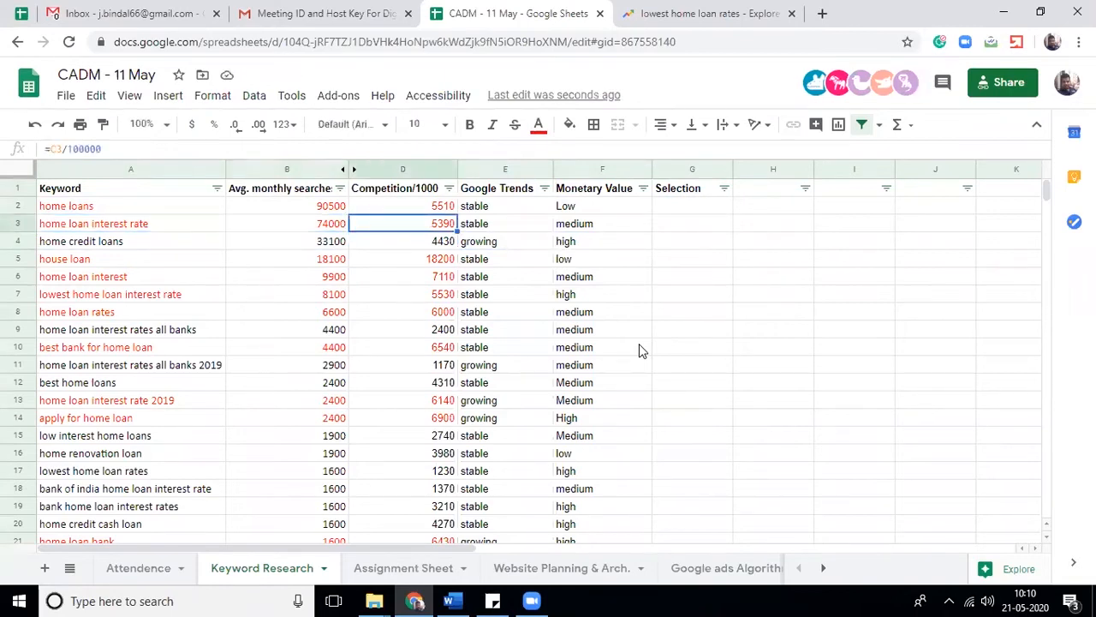
key("Right")
key("Right")
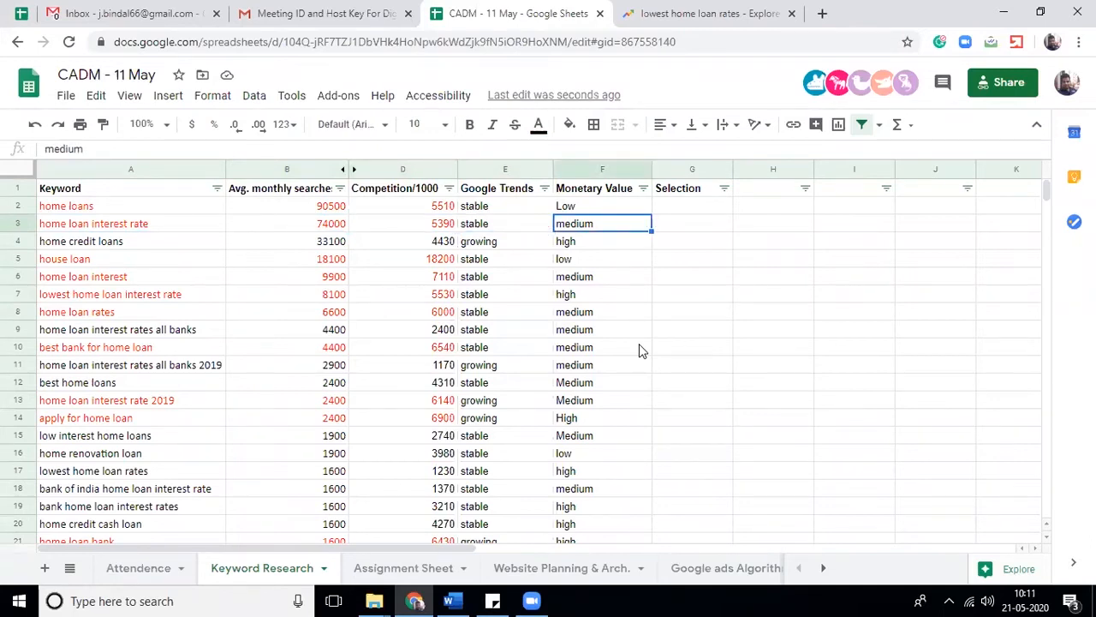
key("Left")
key("Left")
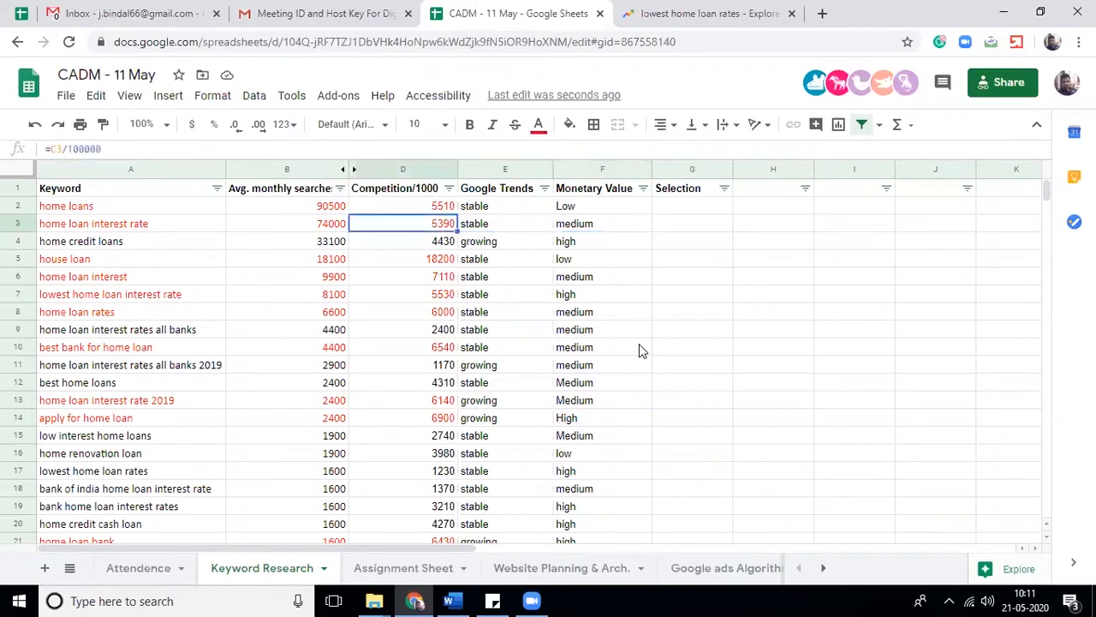
key("Left")
key("Left")
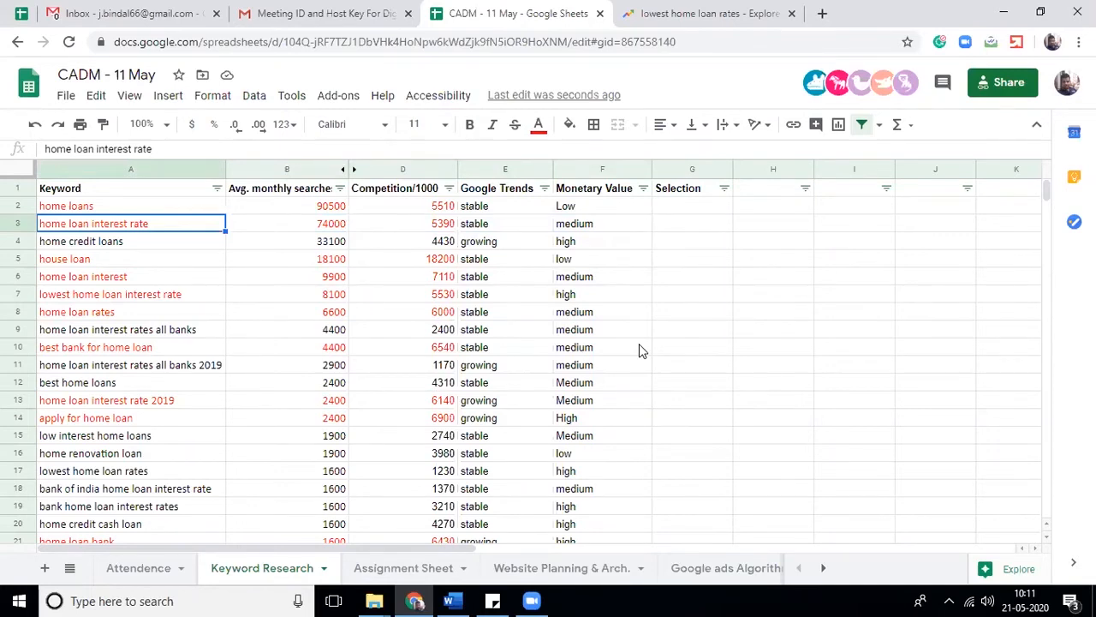
Close the Google Trends page and enter "M" in the Selection column for "home loans" and "home loan interest rate" (G2 and G3)
left_click(791, 13)
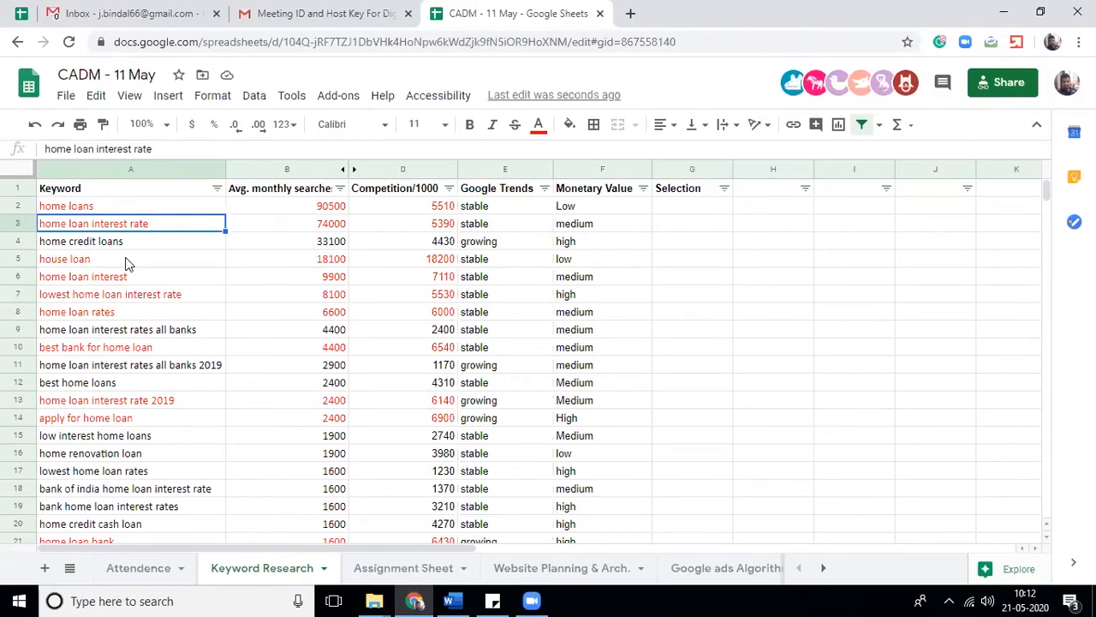
key("Right")
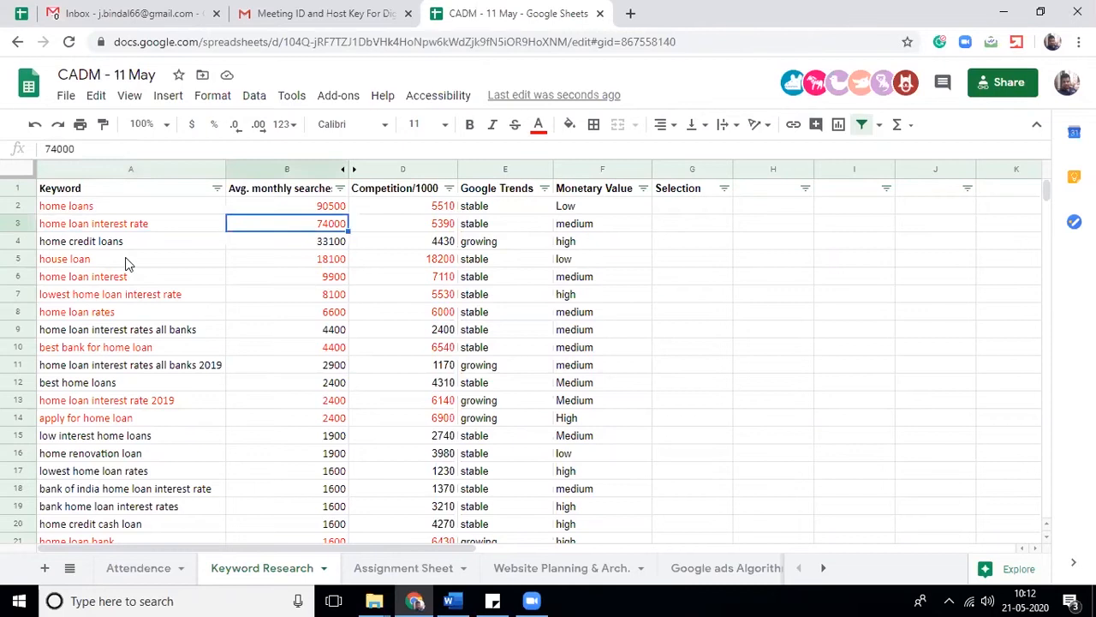
key("Right")
key("Right")
key("Right")
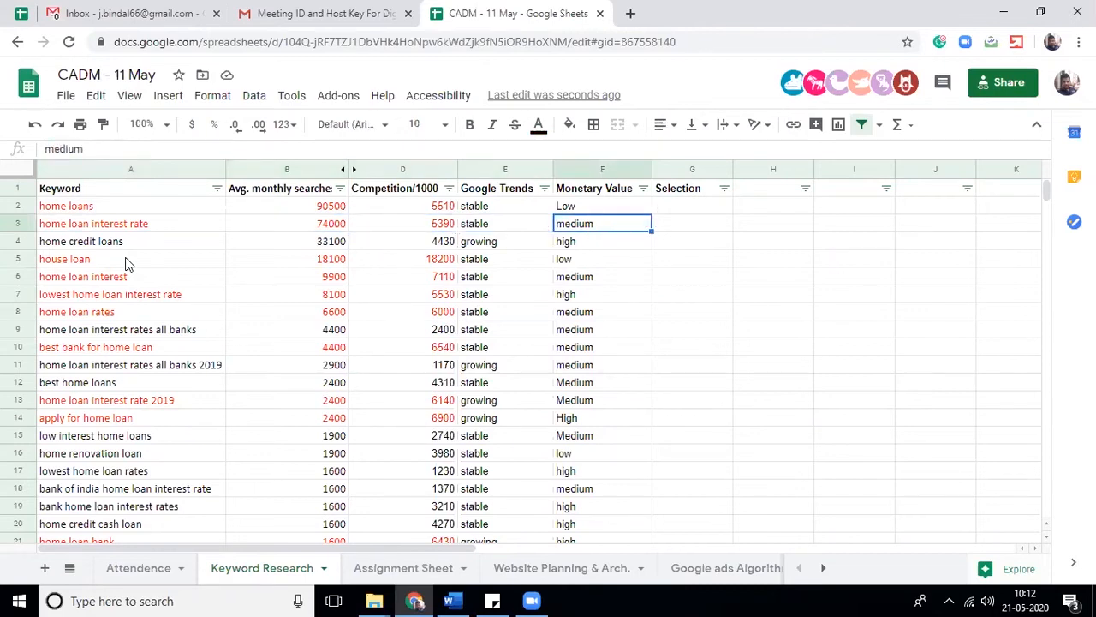
key("Down")
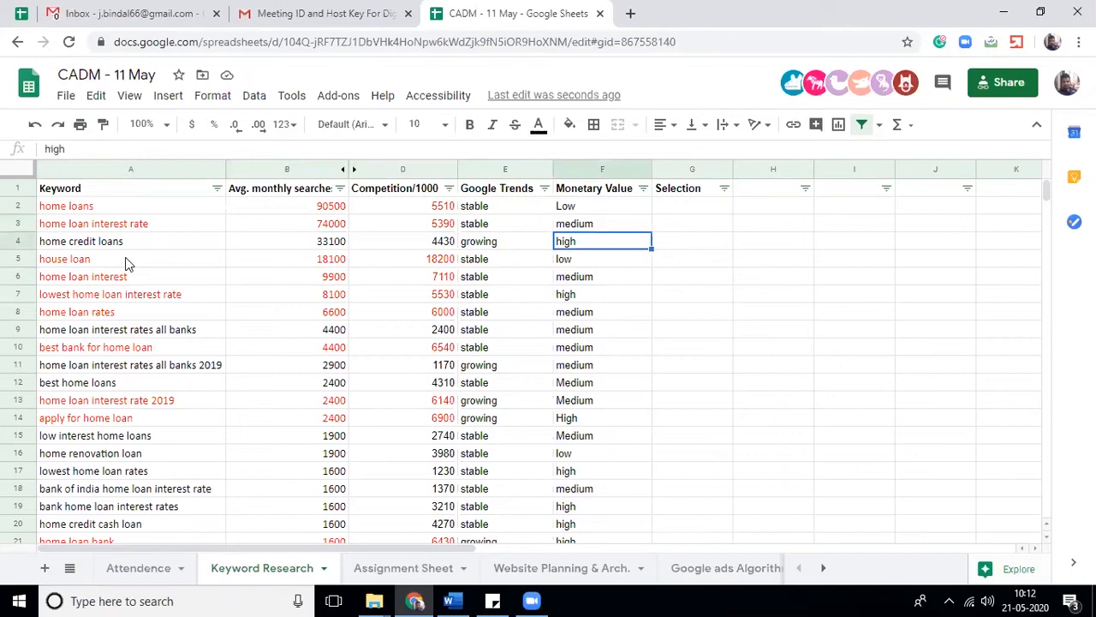
key("Left")
key("Left")
key("Right")
key("Right")
key("Right")
key("Up")
key("Up")
type("M")
key("Return")
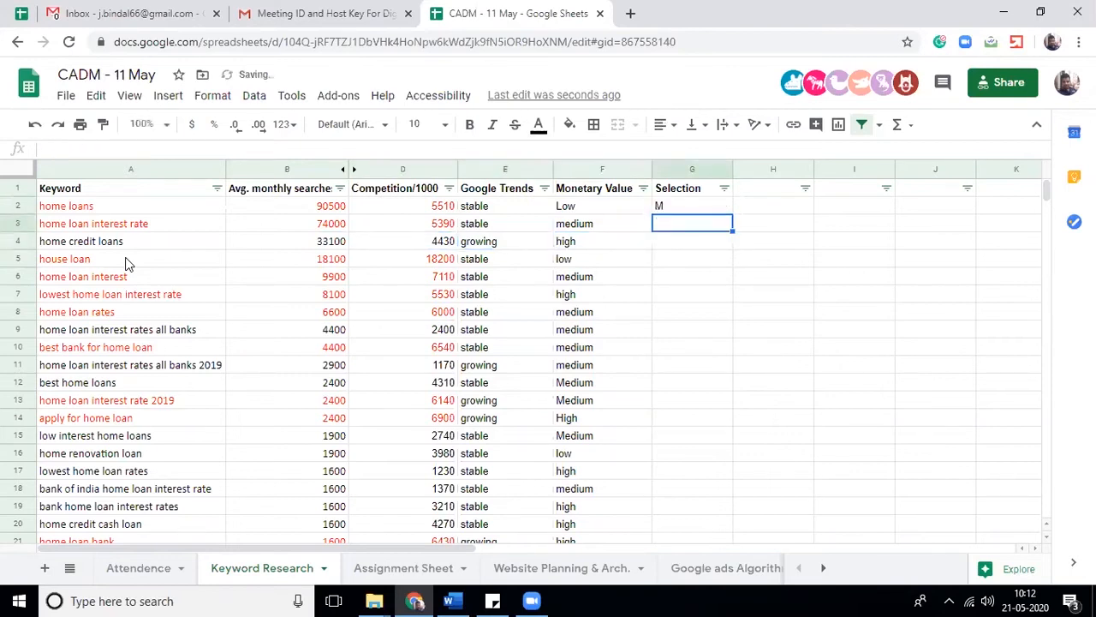
type("M")
key("Return")
Review the row 4 metrics of the "home credit loans" keyword and enter "Y" in its Selection cell (G4)
key("Left")
key("Left")
key("Left")
key("Left")
key("Left")
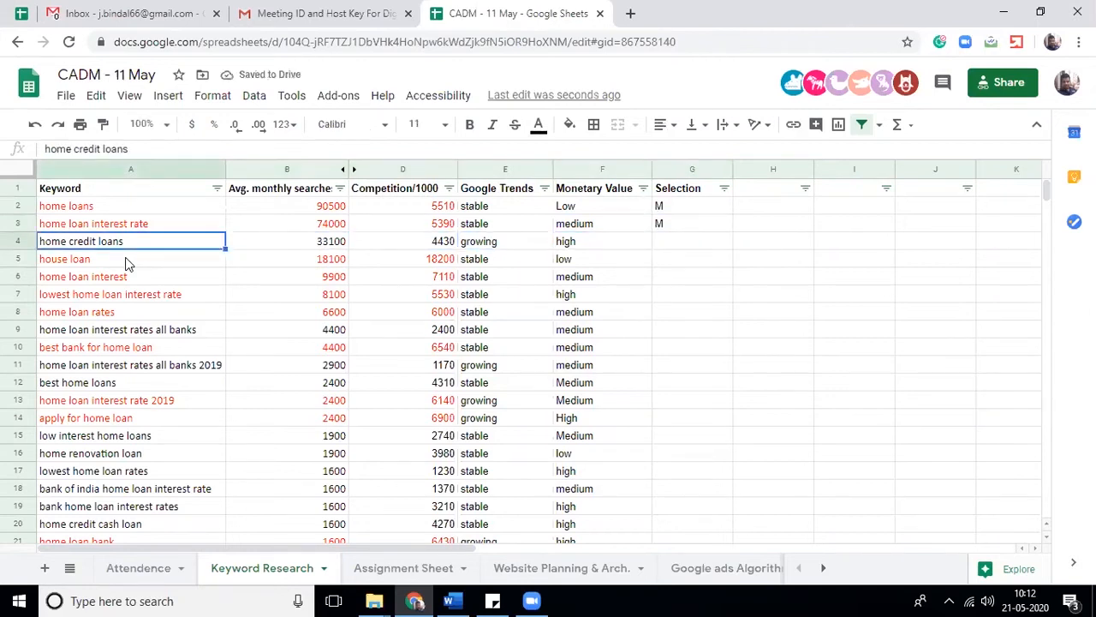
key("Right")
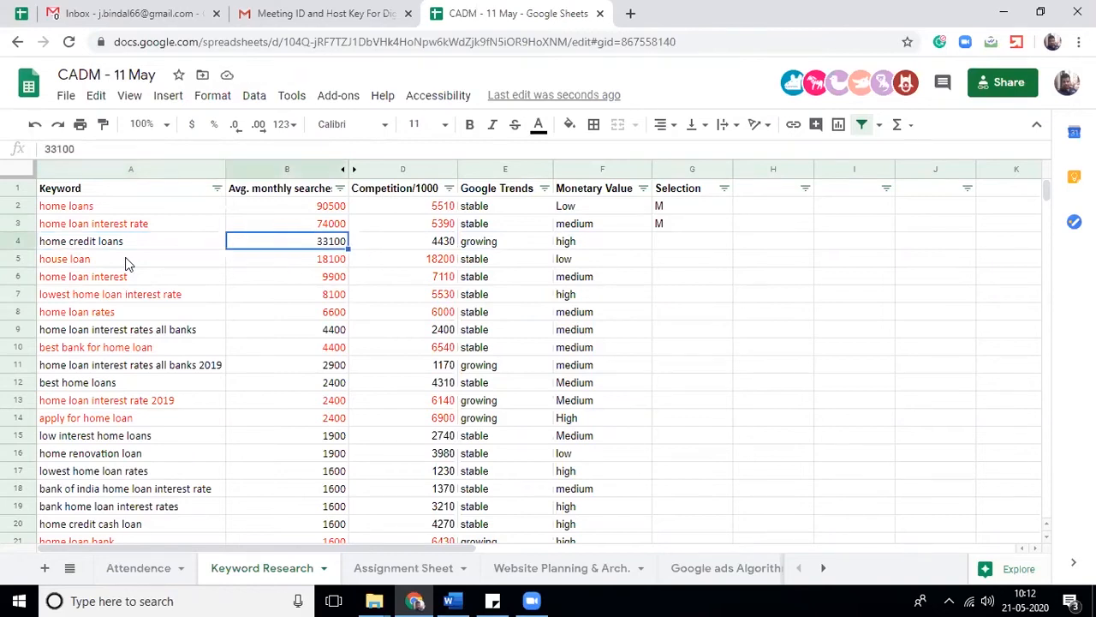
key("Right")
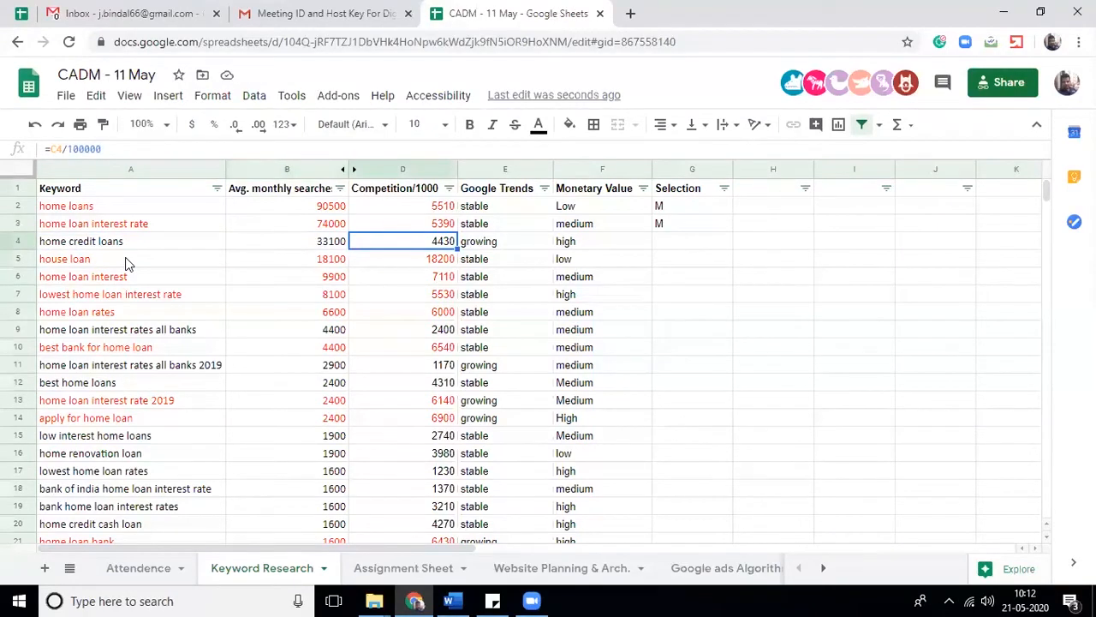
key("Right")
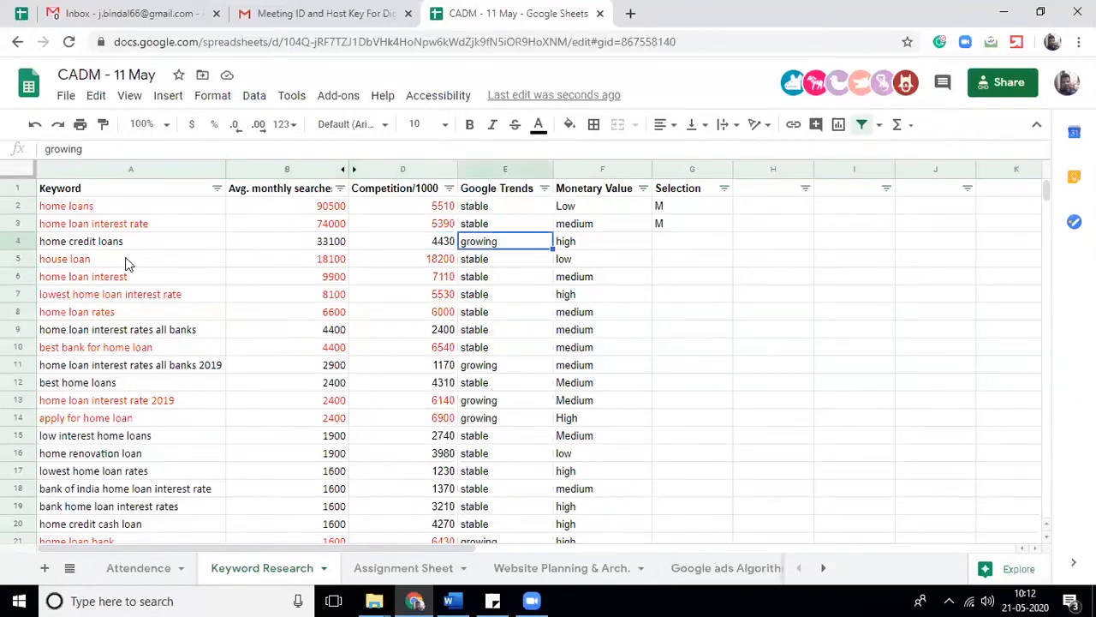
key("Right")
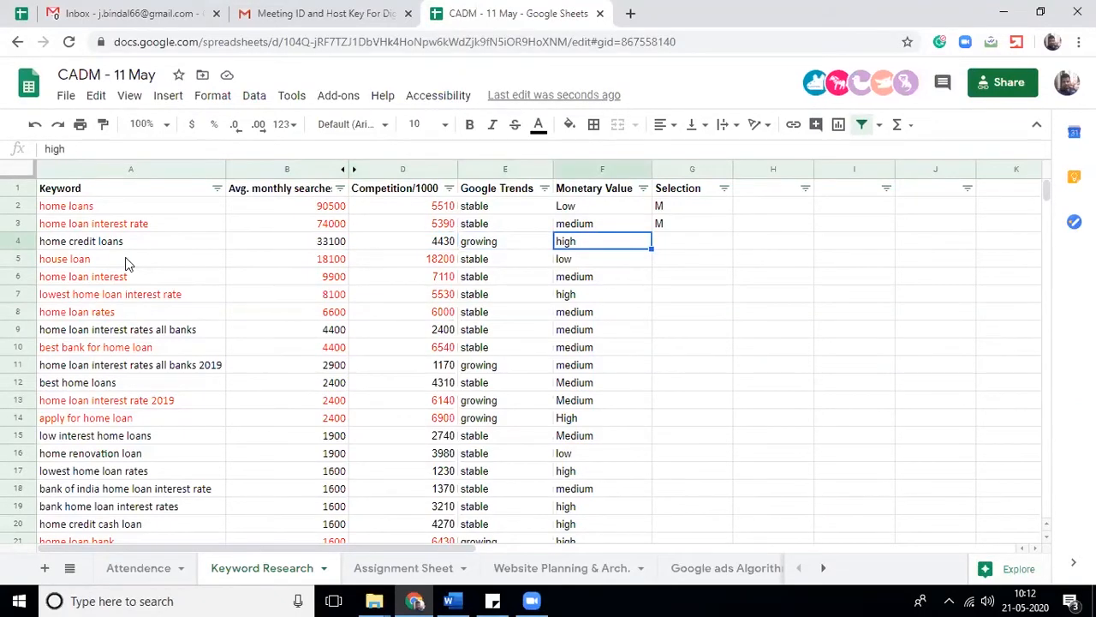
key("Right")
type("Y")
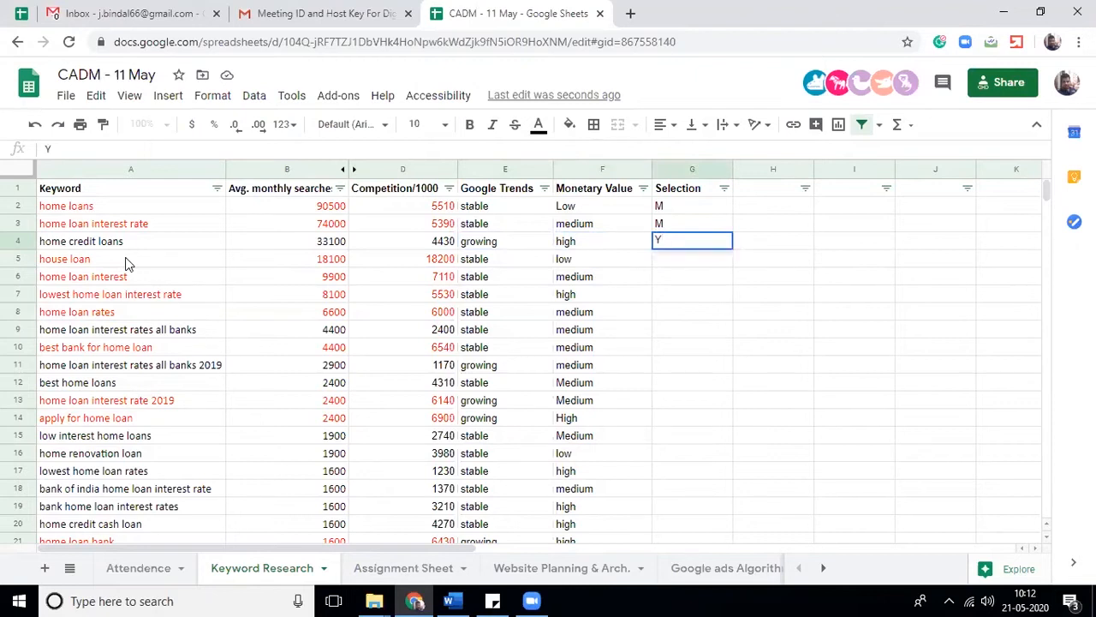
key("Return")
Re-examine the competition, Google Trends and monetary value cells of "home credit loans" in row 4
key("Up")
key("Left")
key("Left")
key("Left")
key("Left")
key("Left")
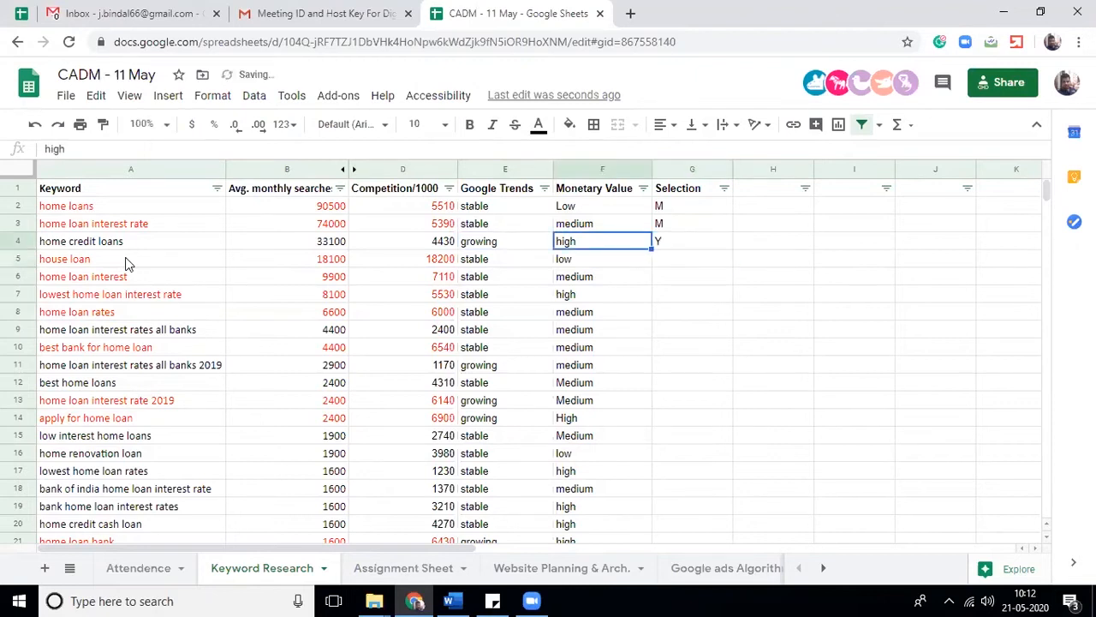
key("Right")
key("Right")
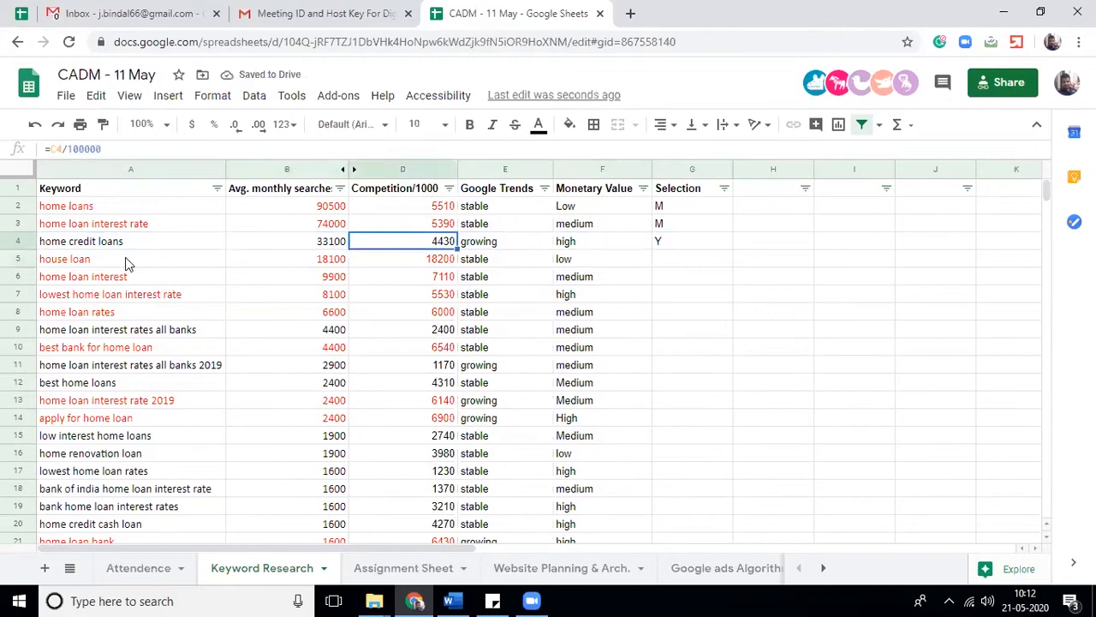
key("Right")
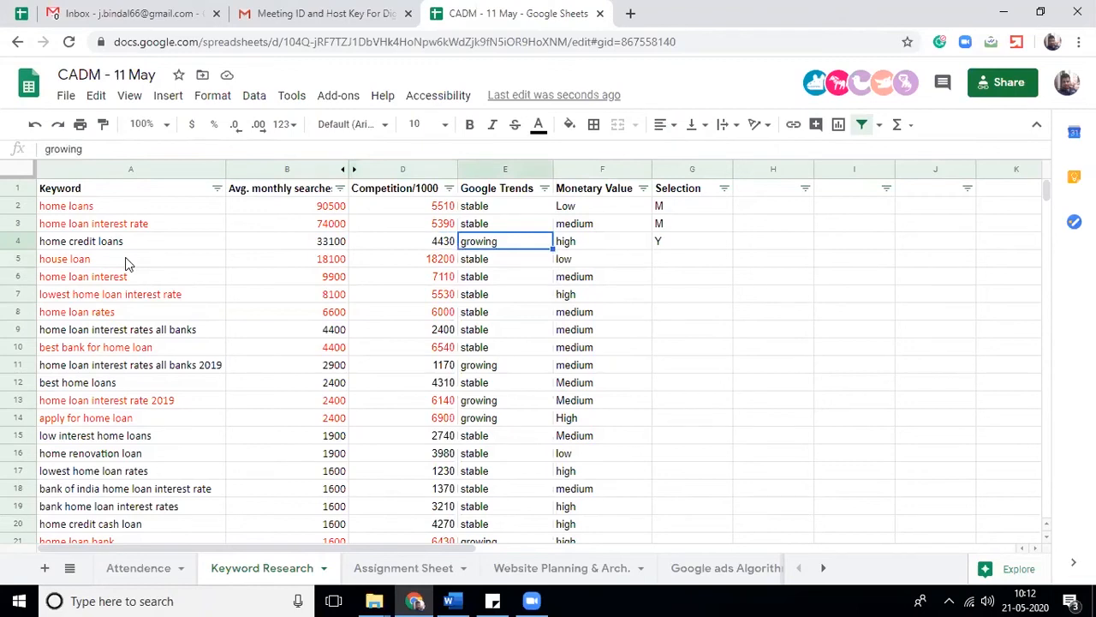
key("Right")
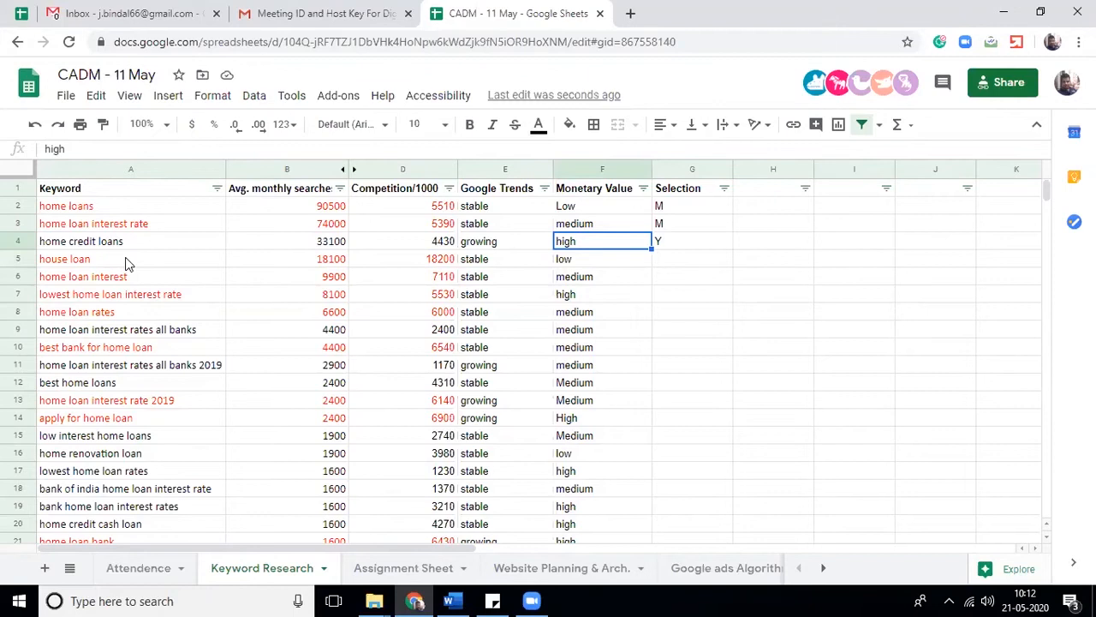
Examine the average monthly searches, competition, Google Trends and monetary value cells of the "house loan" keyword in row 5
key("Down")
key("Left")
left_click(127, 264)
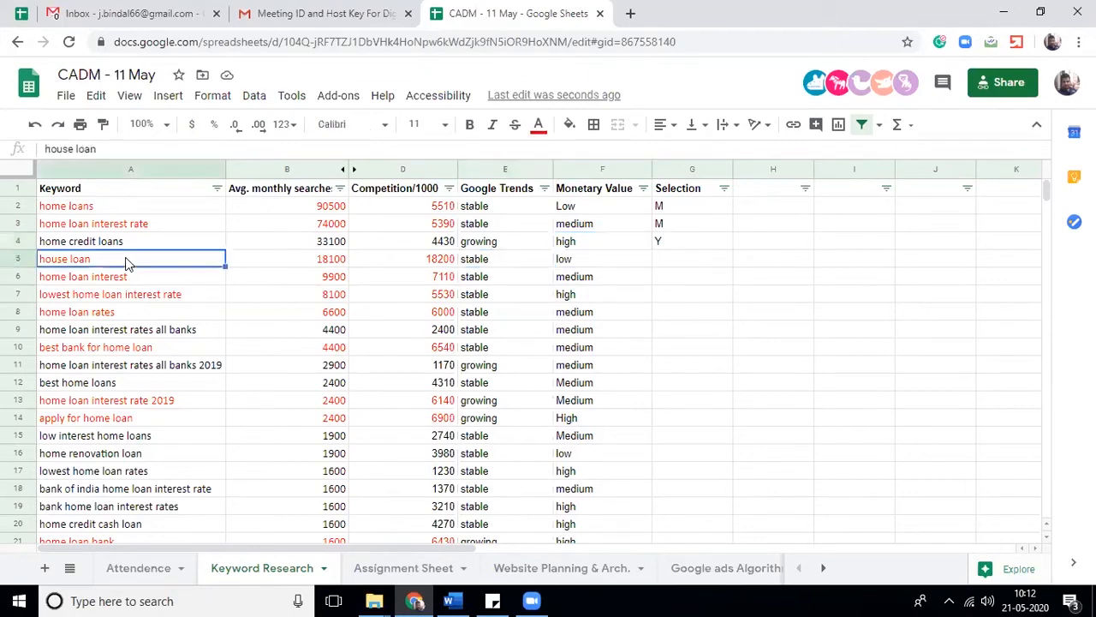
key("Right")
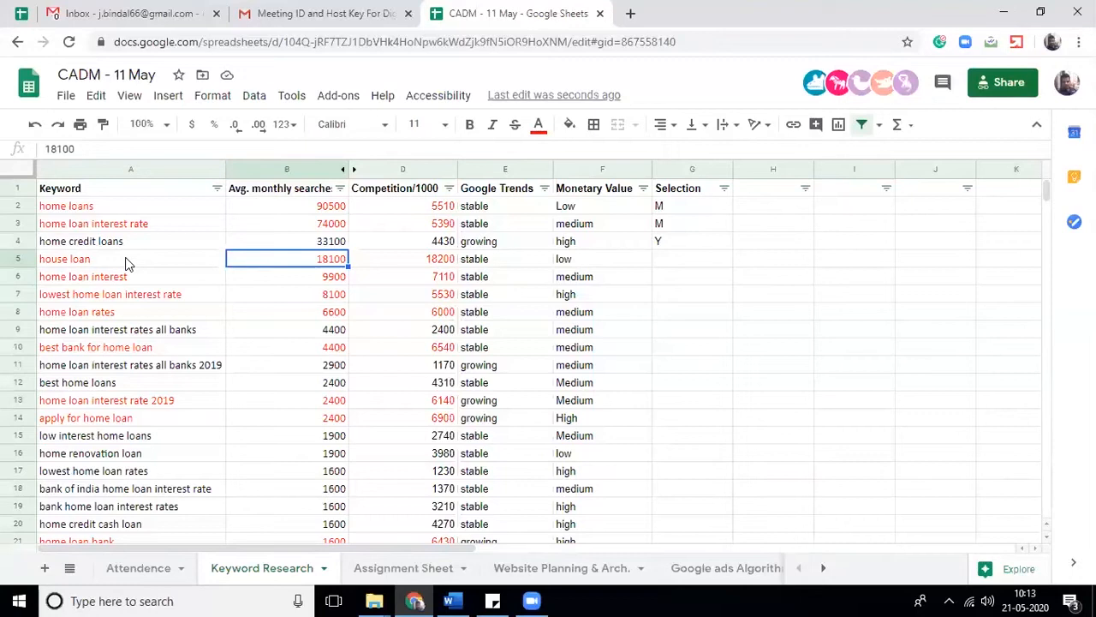
key("Down")
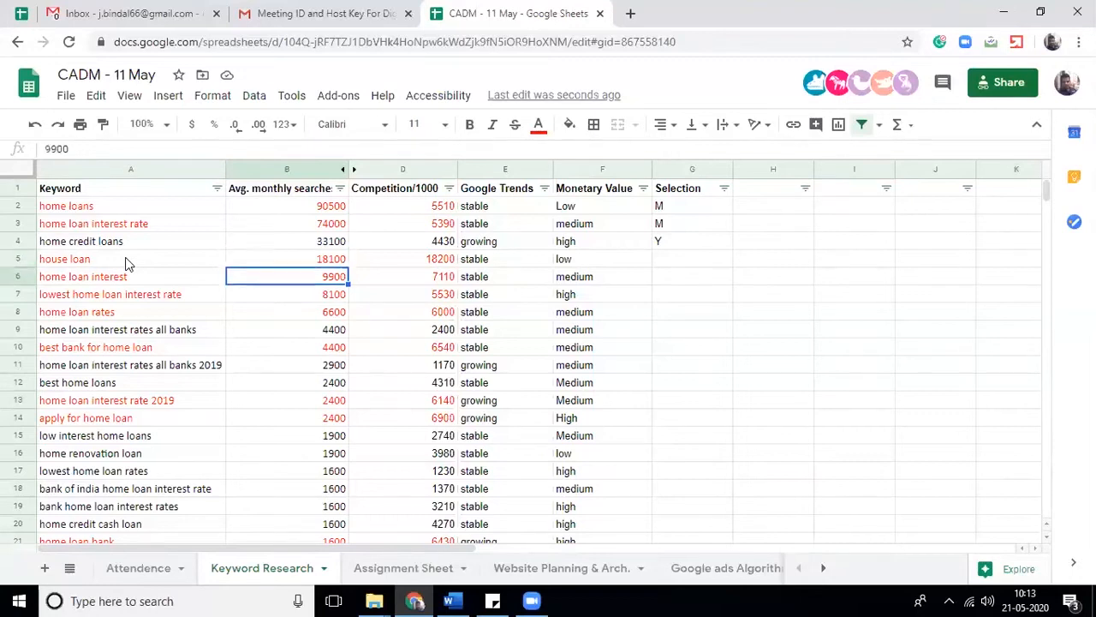
key("Up")
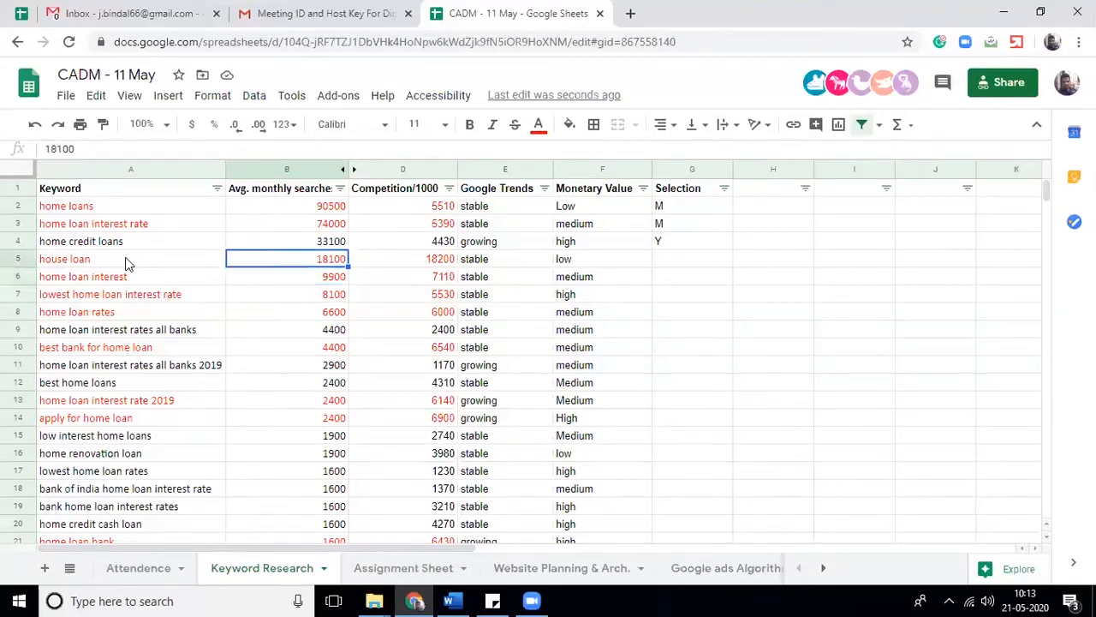
key("Right")
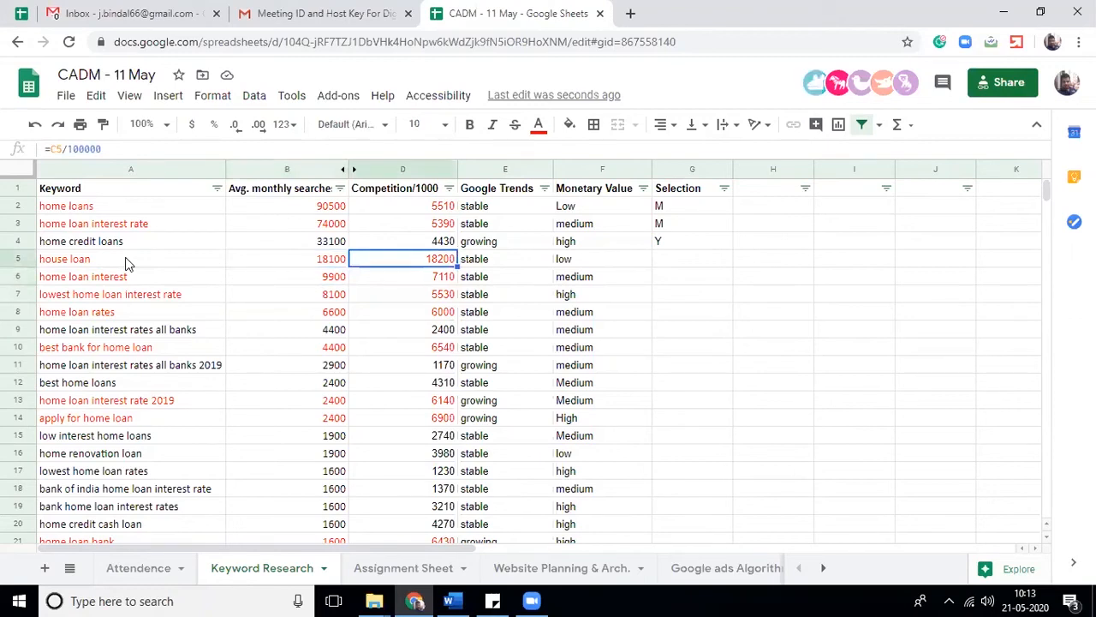
key("Right")
key("Right")
key("Left")
key("Left")
key("Up")
key("Down")
key("Left")
key("Left")
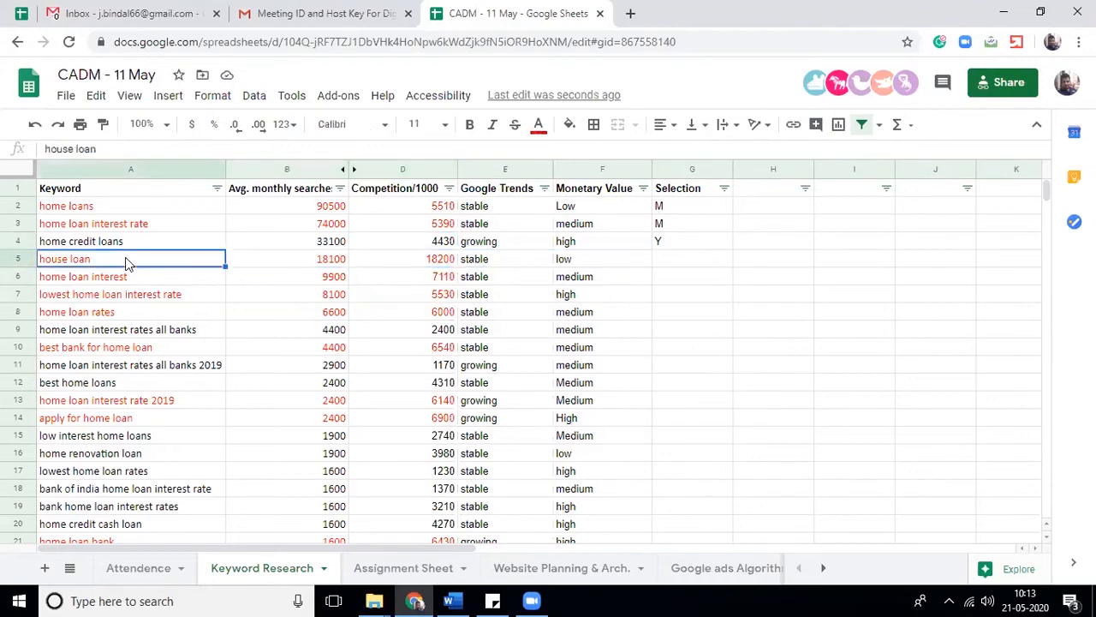
Compare the wording of the "house loan" keyword with the keywords in rows 2 to 4 above it
key("Up")
key("Up")
key("Up")
key("Down")
key("Up")
key("Down")
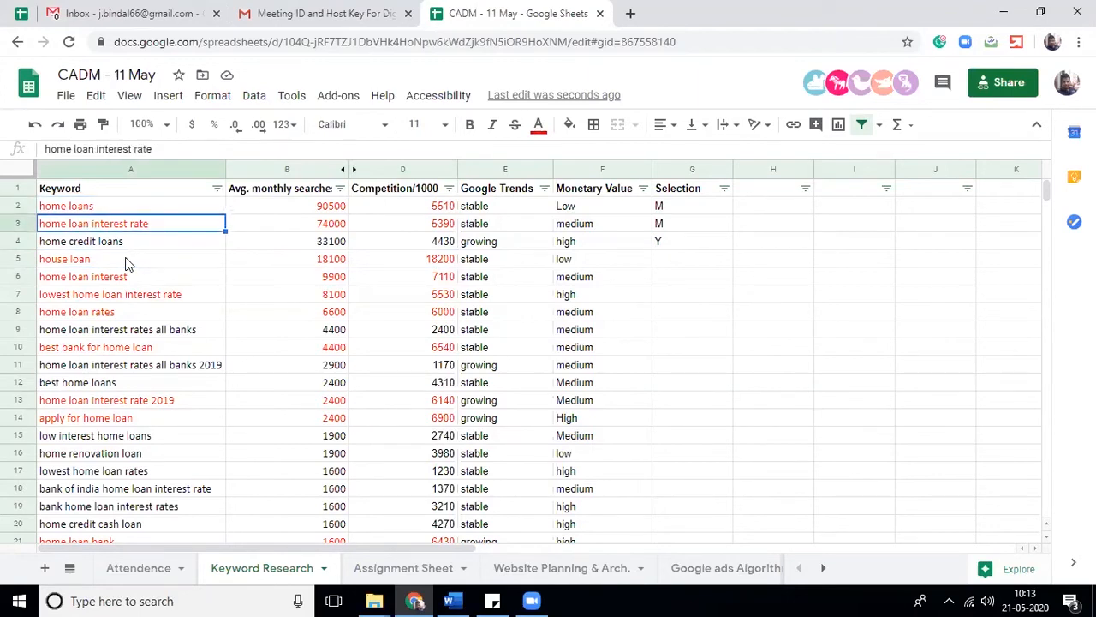
key("Down")
key("Down")
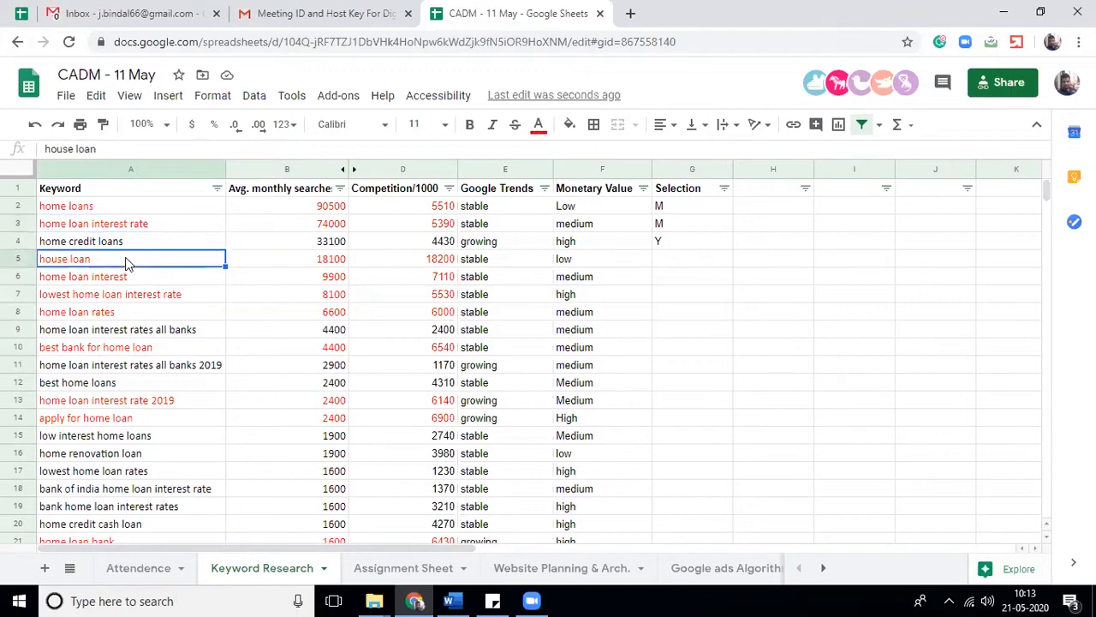
Compare the competition and average monthly searches of "house loan" in row 5 with the keywords directly above it
key("Right")
key("Right")
key("Right")
key("Right")
key("Right")
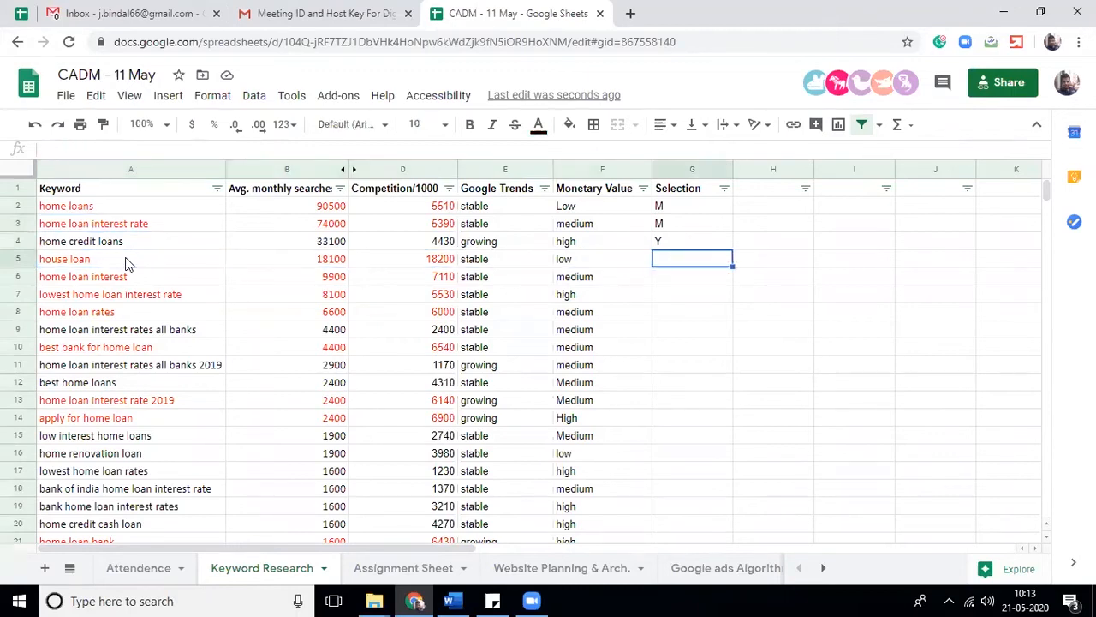
key("Left")
key("Left")
key("Left")
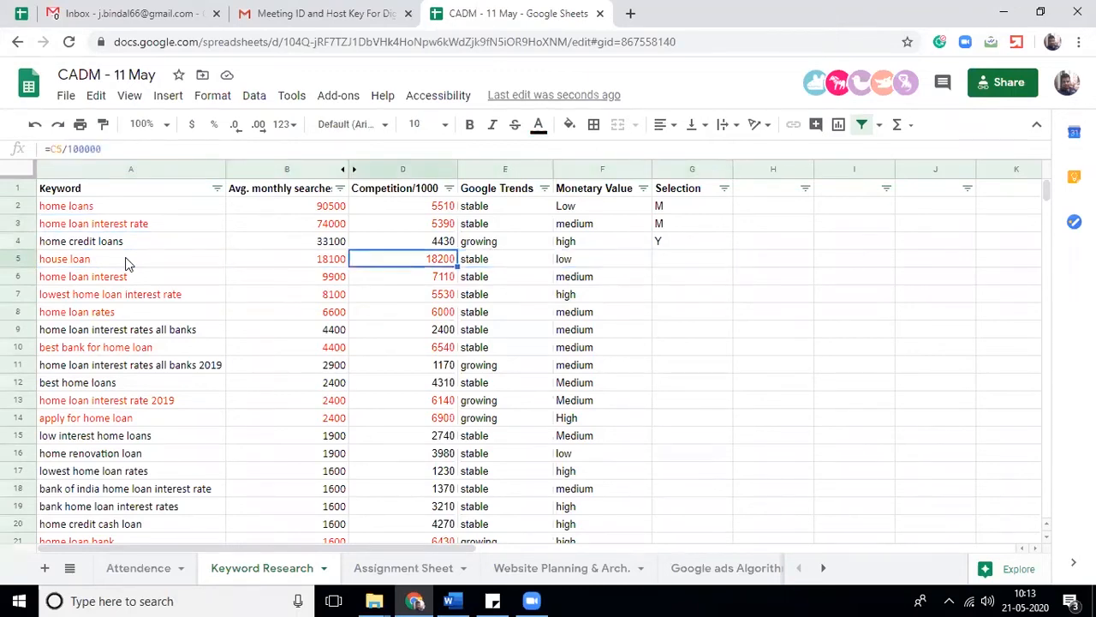
key("Up")
key("Up")
key("Down")
key("Down")
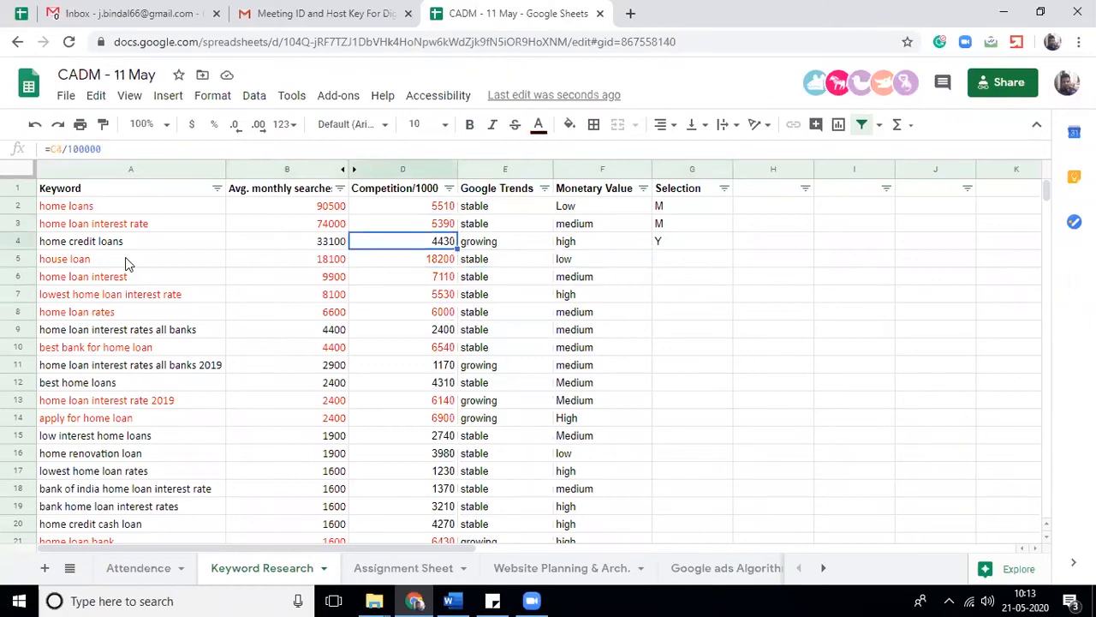
key("Up")
key("Up")
key("Down")
key("Down")
key("Left")
key("Up")
key("Up")
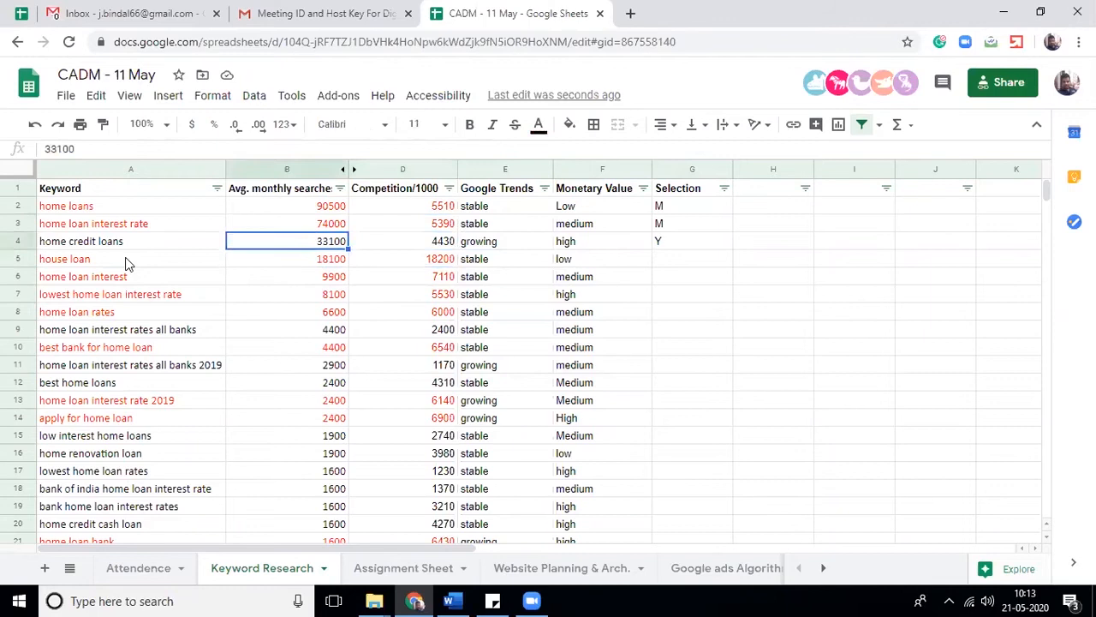
key("Down")
key("Down")
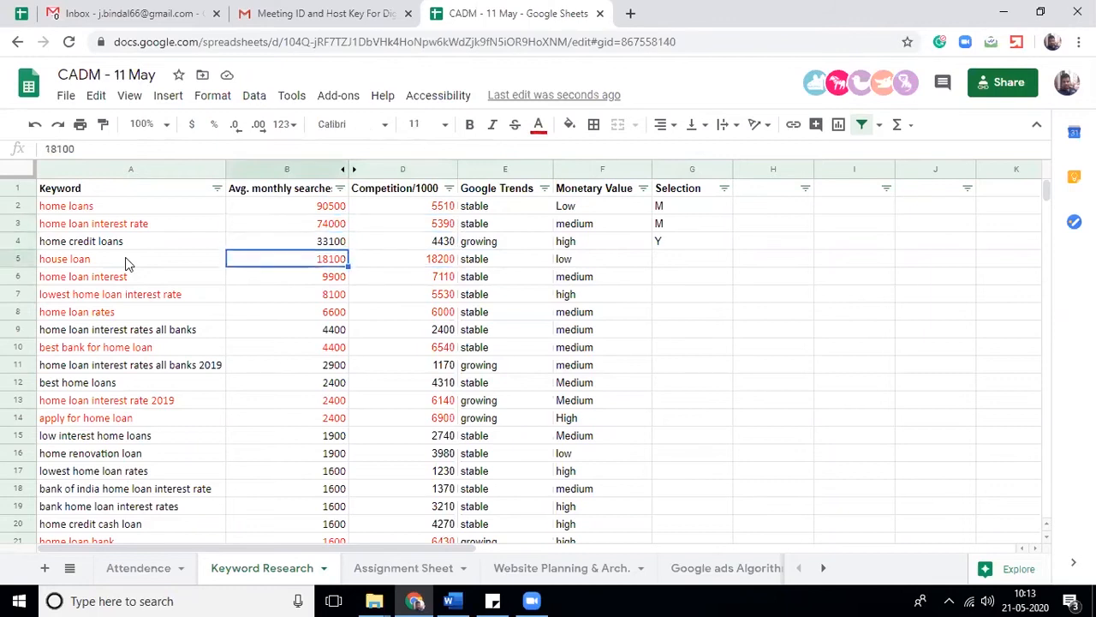
Check the remaining metrics of "house loan" in row 5 and enter "N" in its Selection cell (G5)
key("Right")
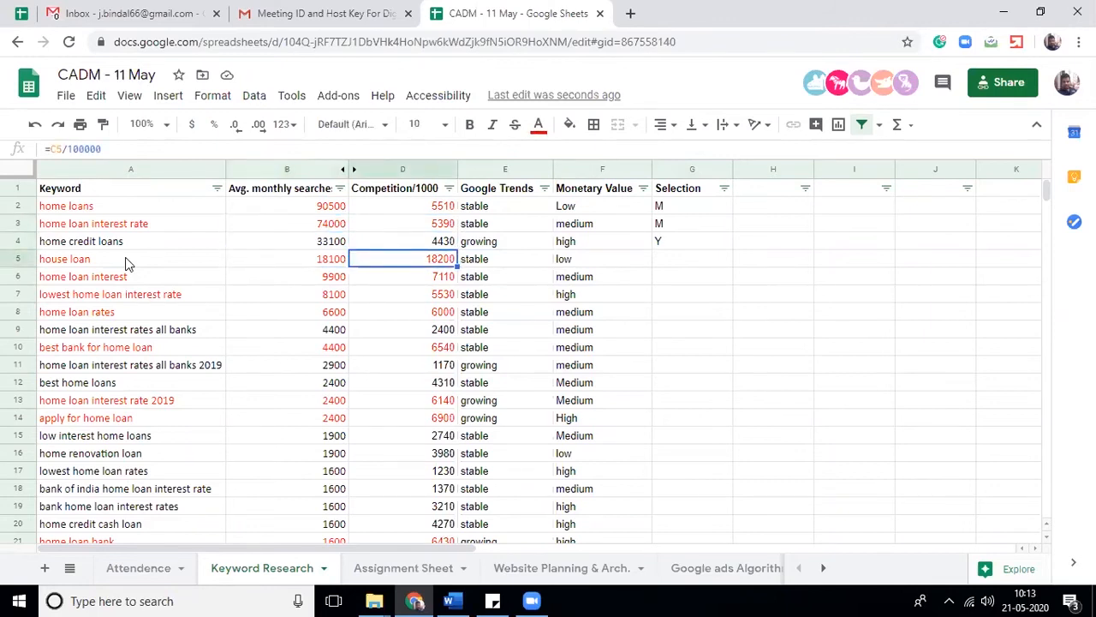
key("Right")
key("Right")
key("Right")
key("Left")
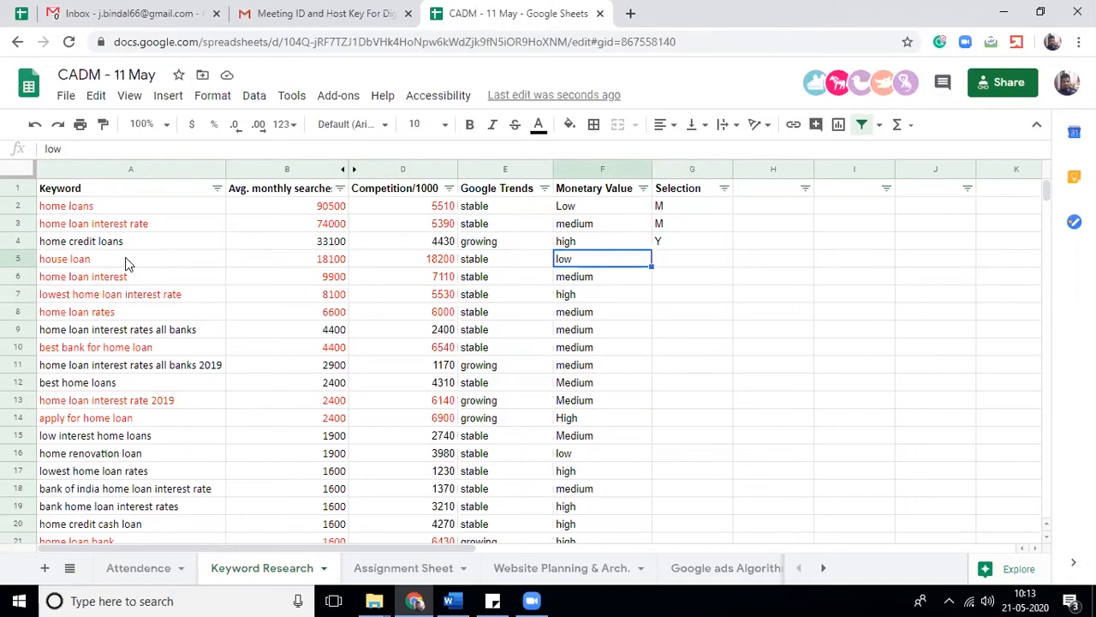
key("Left")
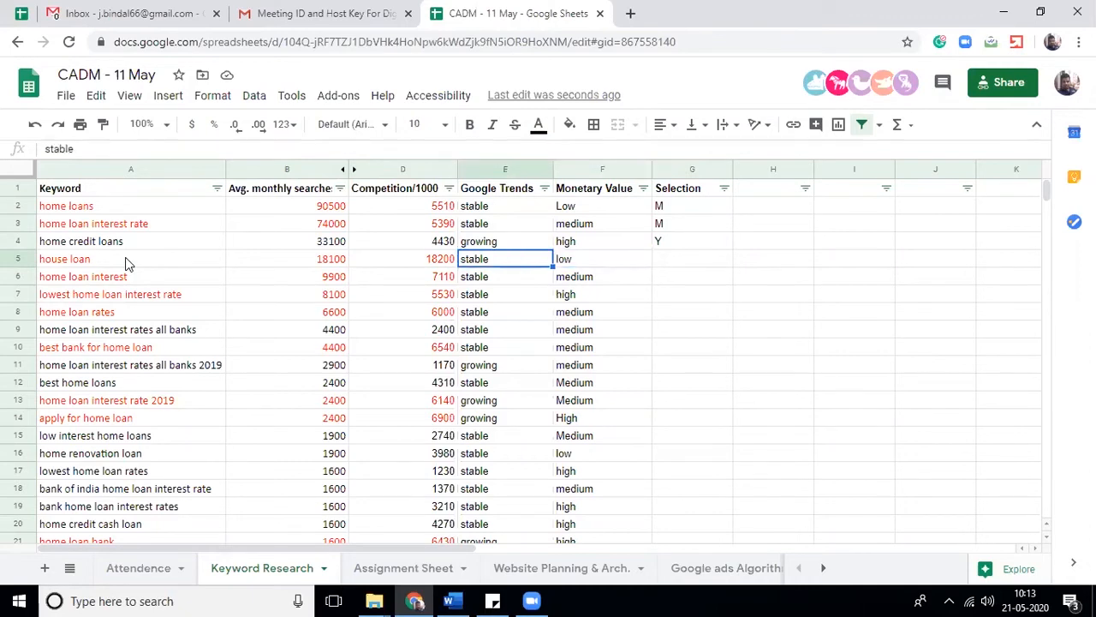
key("Right")
key("Right")
type("N")
key("Return")
Check the average monthly searches of "home loan interest" in row 6 against the keyword below it
key("Left")
key("Left")
key("Left")
key("Left")
key("Left")
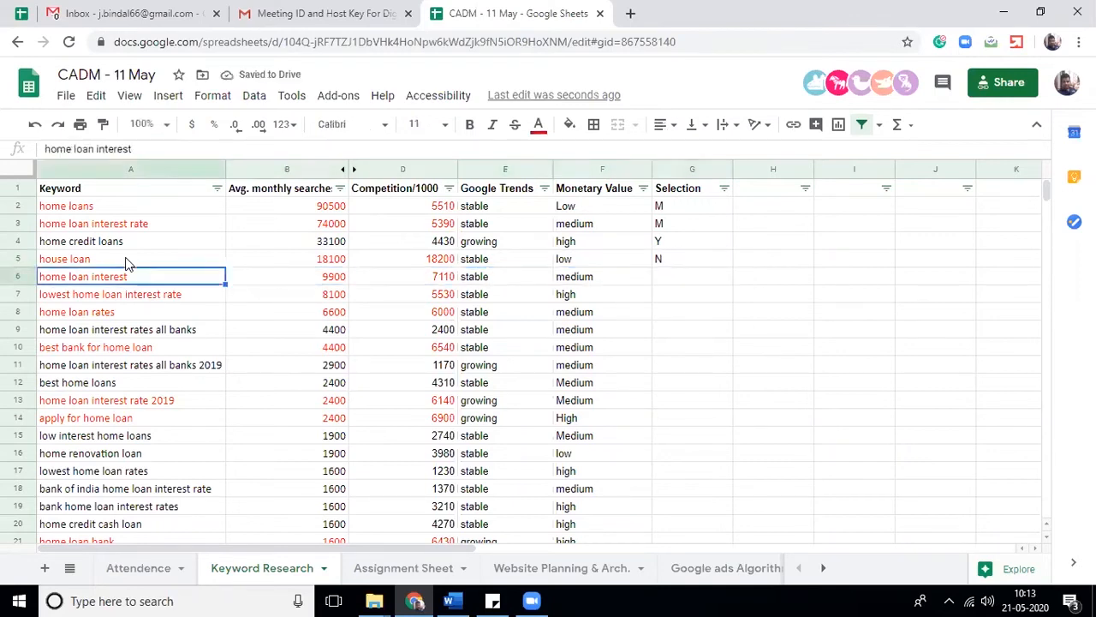
key("Right")
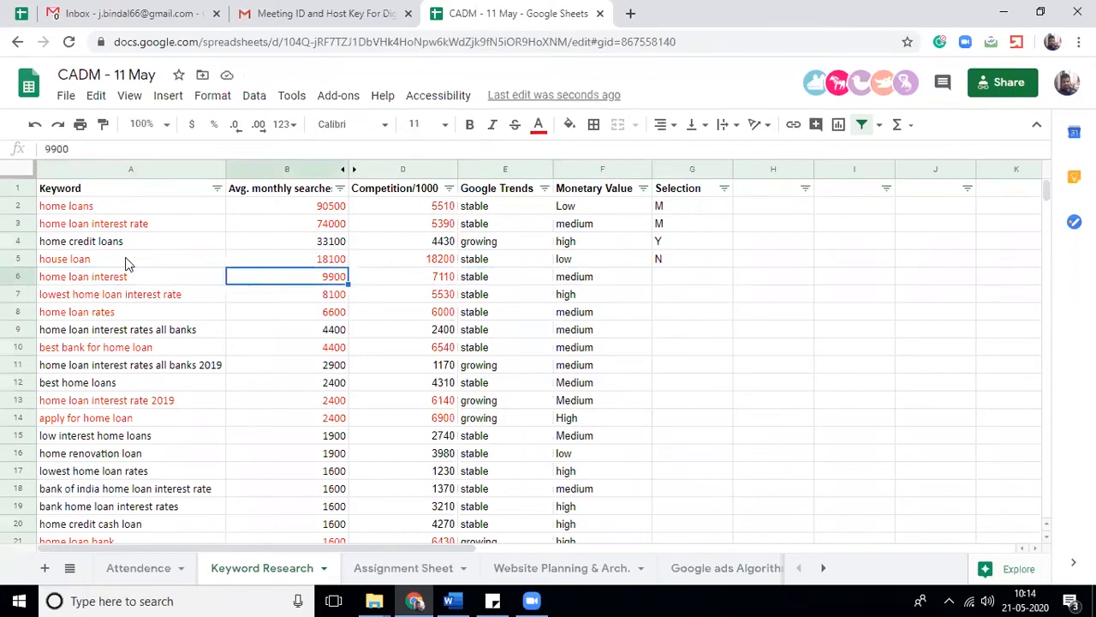
key("Down")
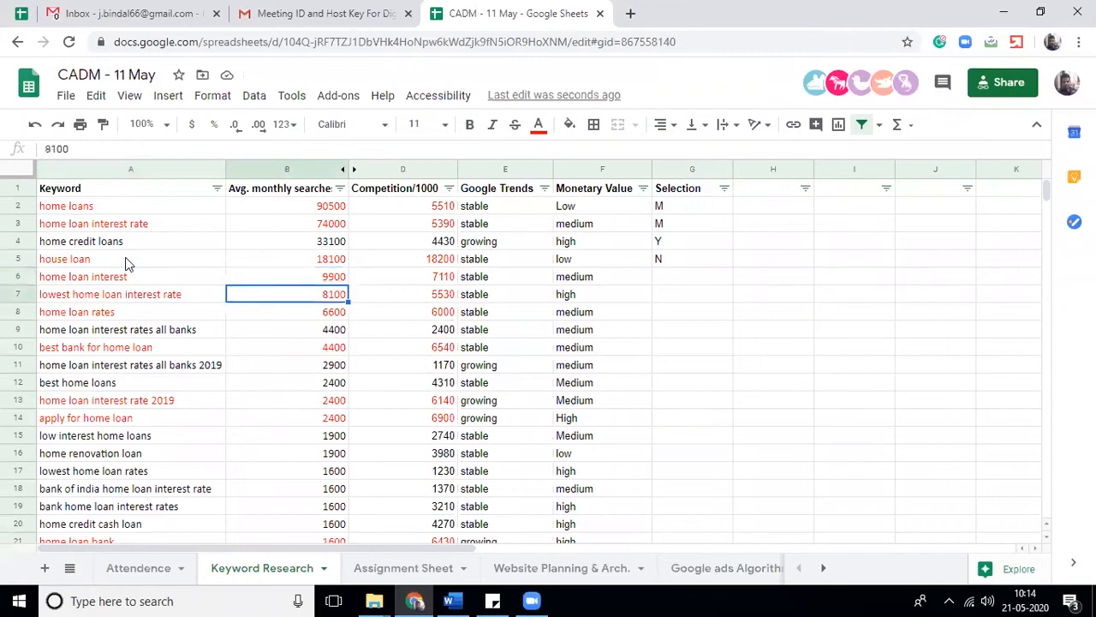
key("Up")
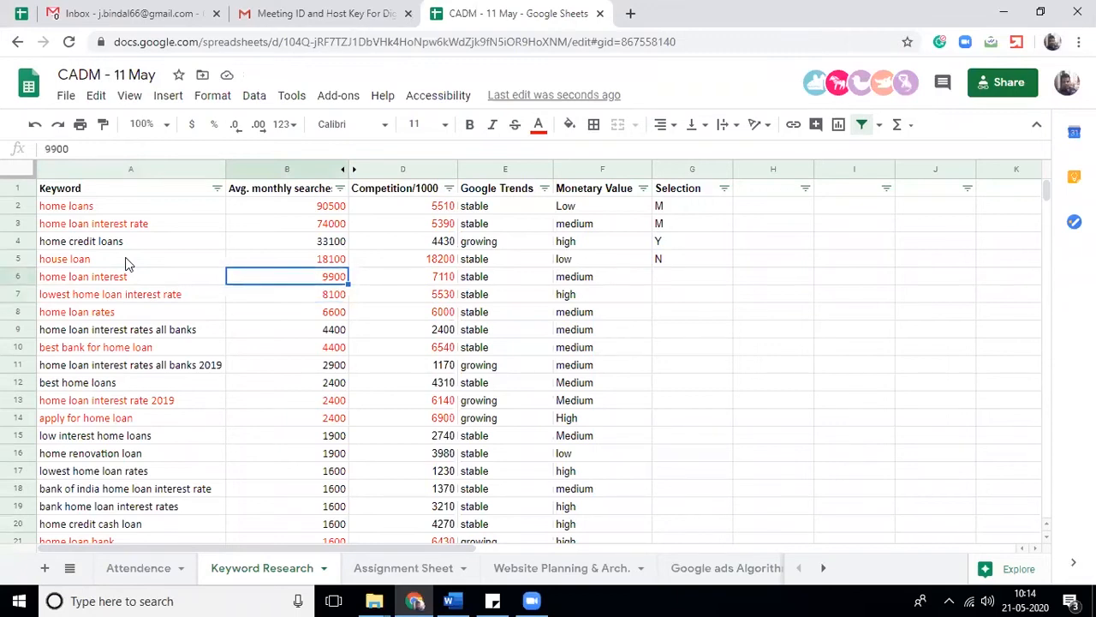
Compare the competition of "home loan interest" in row 6 with that of the keywords in rows 3 to 5
key("Right")
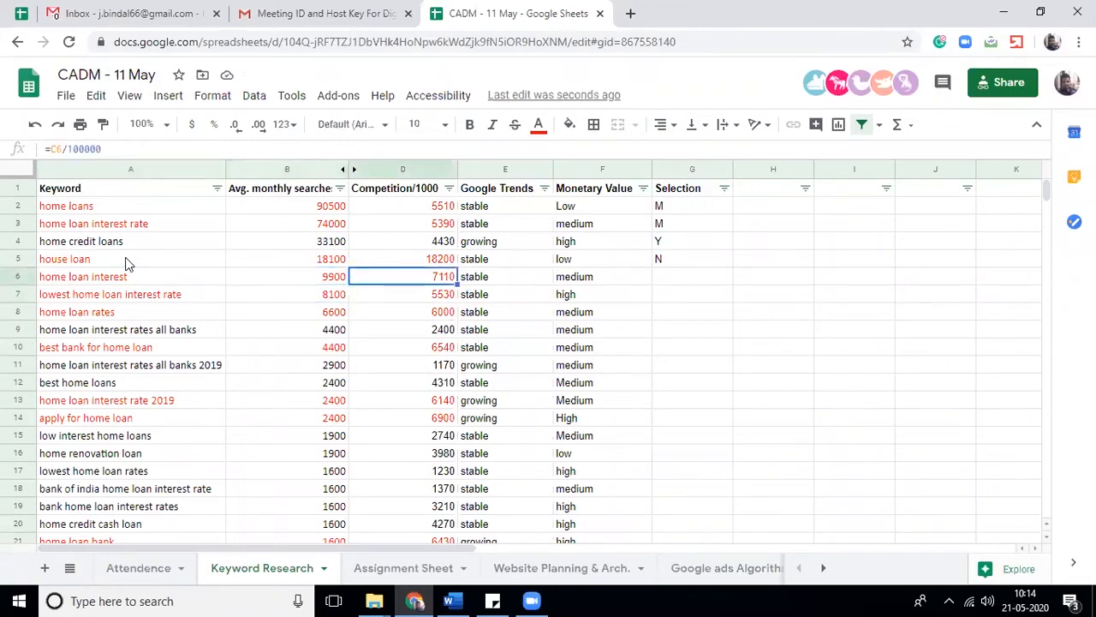
key("Up")
key("Up")
key("Up")
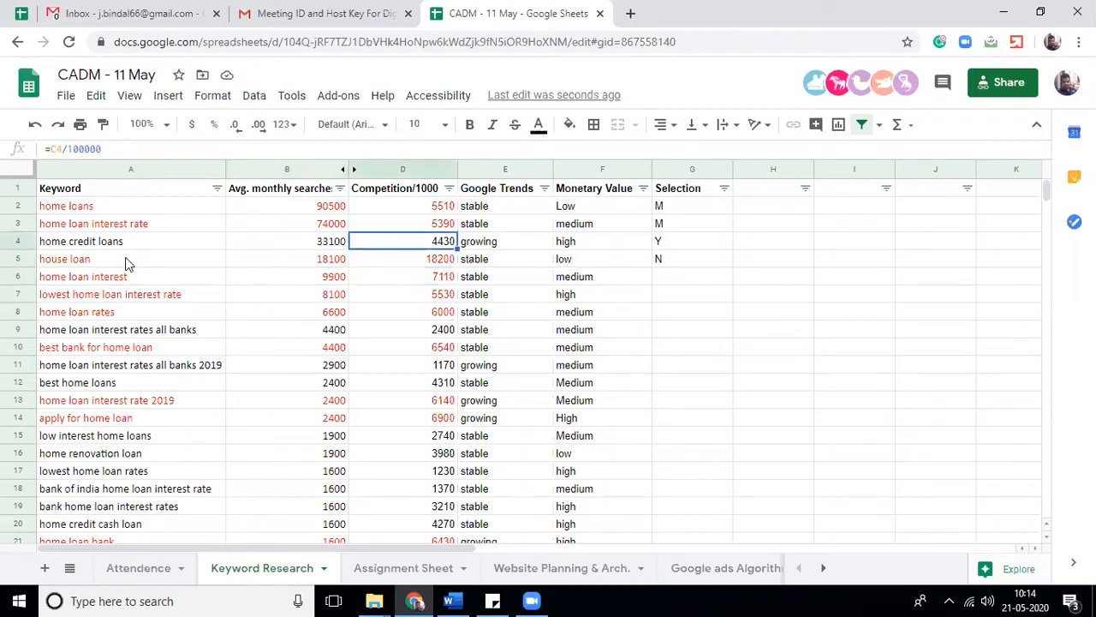
key("Down")
key("Down")
key("Down")
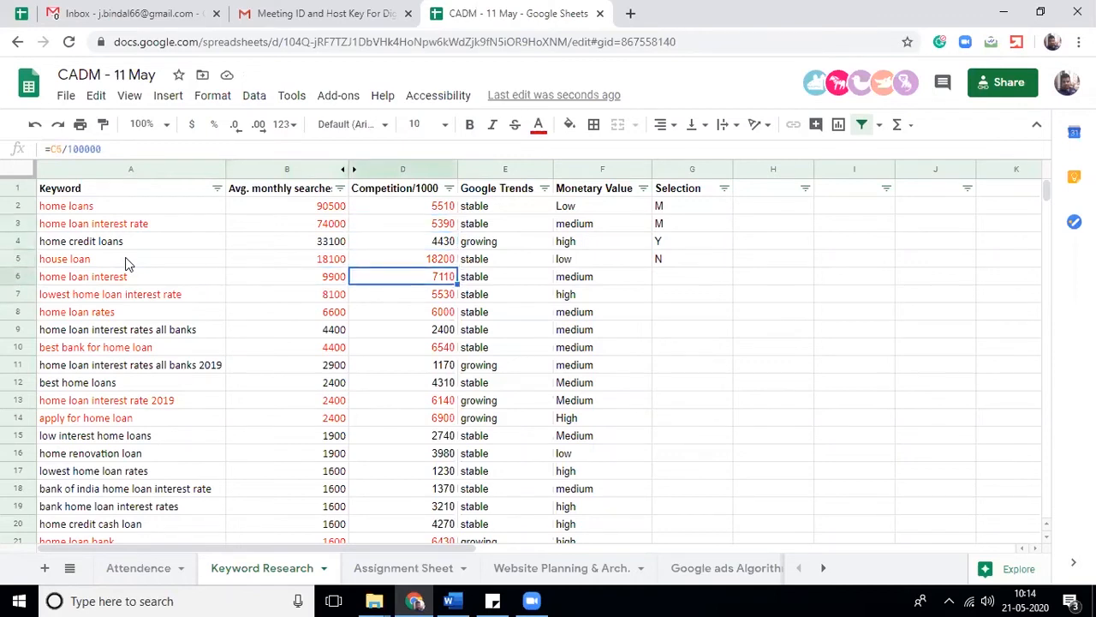
key("Up")
key("Up")
key("Up")
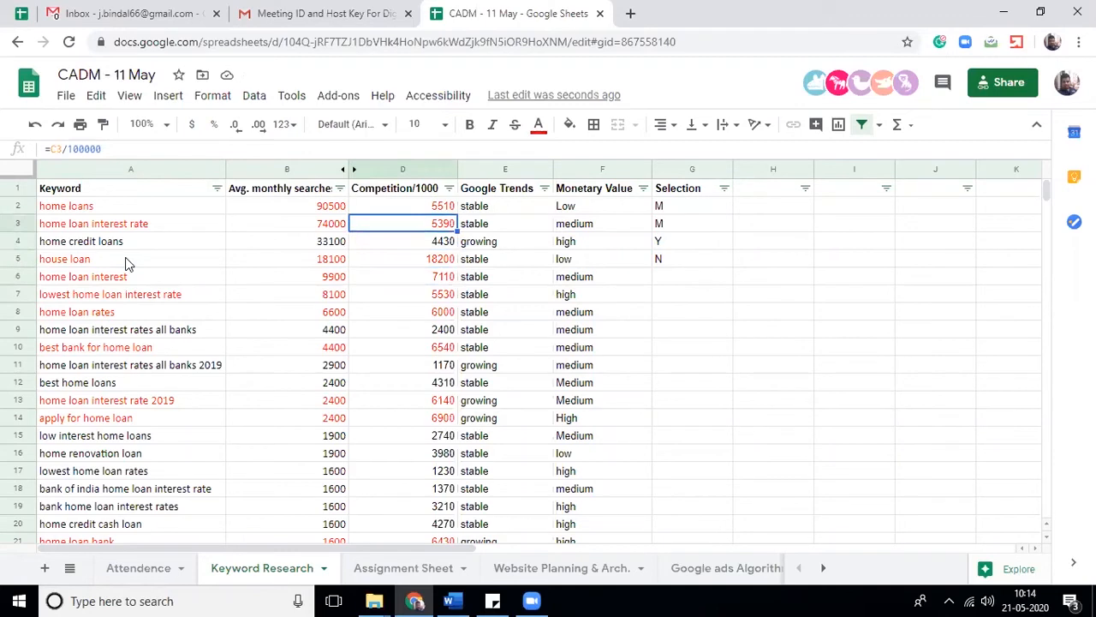
key("Down")
key("Down")
key("Down")
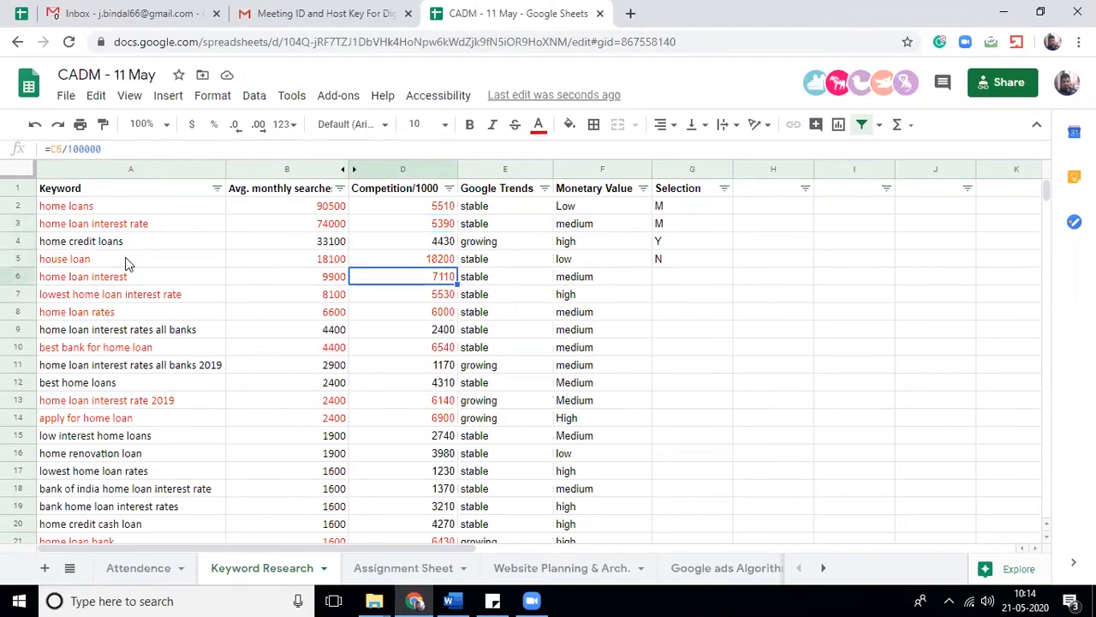
Check the Google Trends and Monetary Value of "home loan interest" in row 6 and enter "M" in its Selection cell (G6)
key("Right")
key("Right")
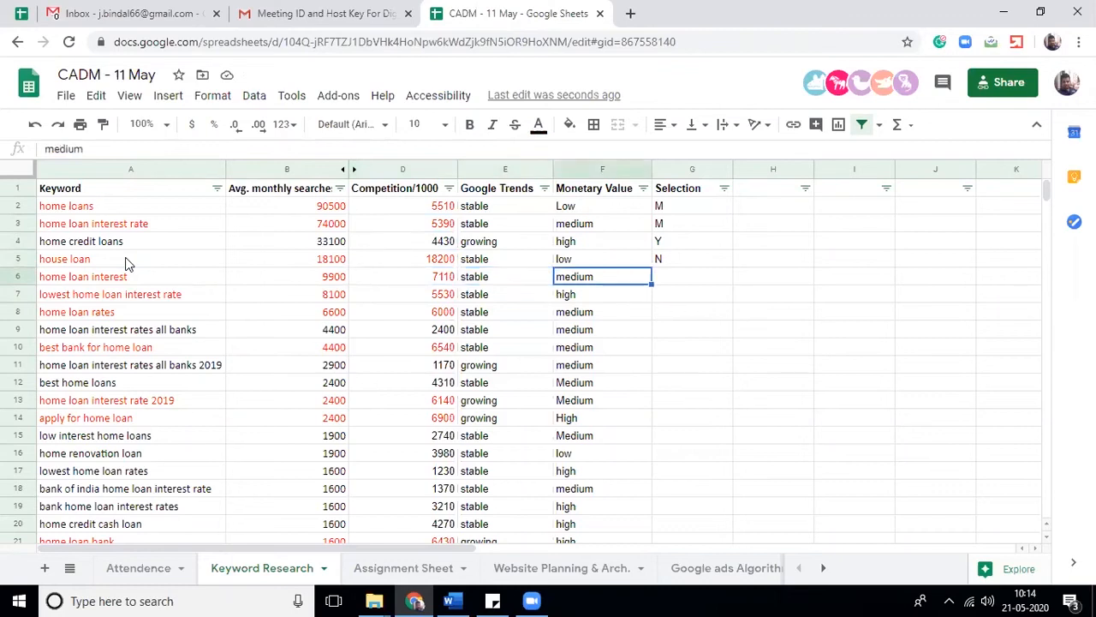
key("Right")
type("N")
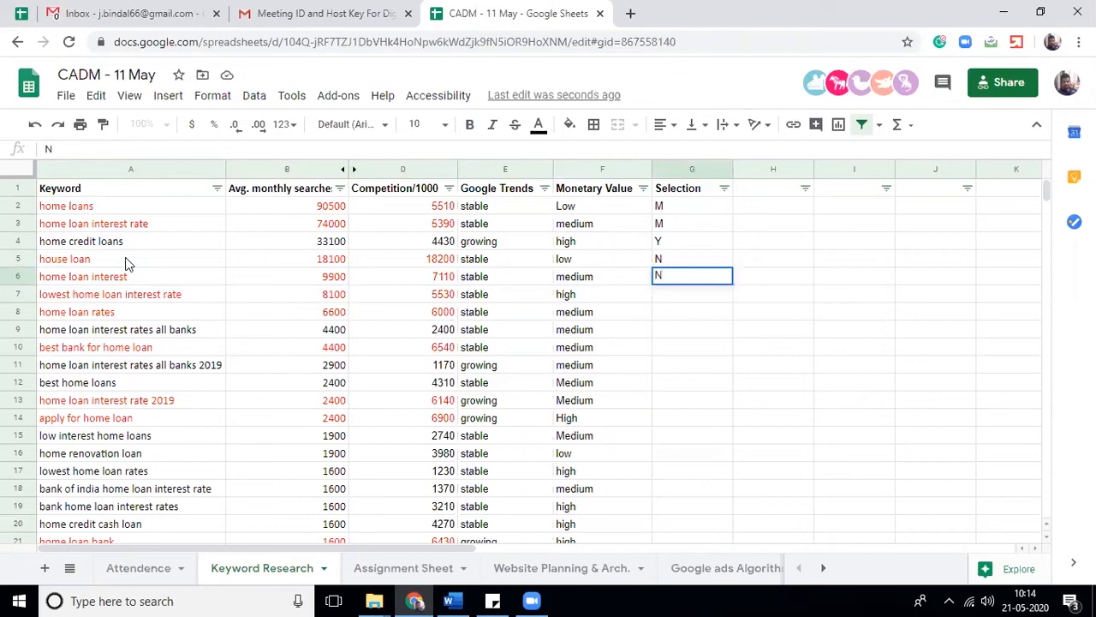
key("BackSpace")
type("M")
key("Return")
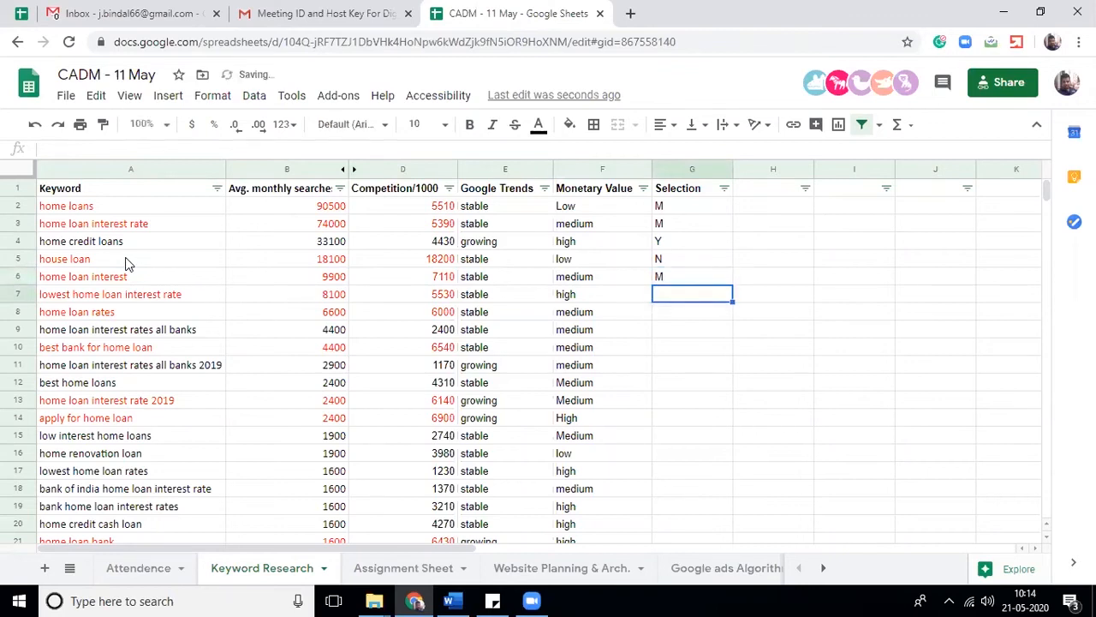
Recheck the competition, average monthly searches and monetary value of "home loan interest" in row 6 against the keywords above it
key("Left")
key("Left")
key("Left")
key("Up")
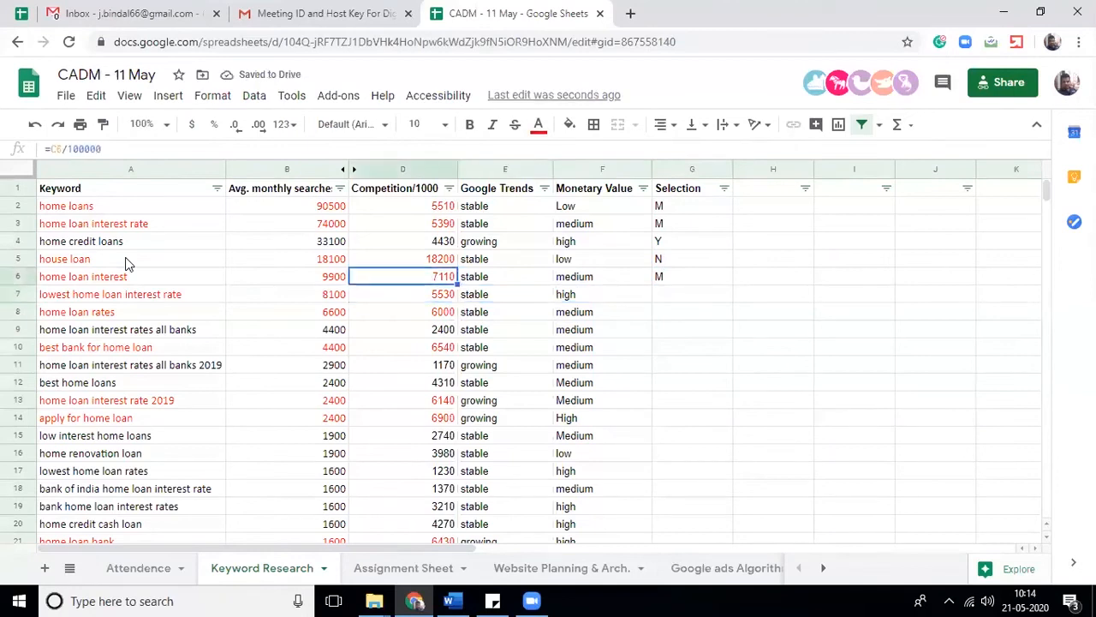
key("Up")
key("Up")
key("Up")
key("Left")
key("Down")
key("Down")
key("Down")
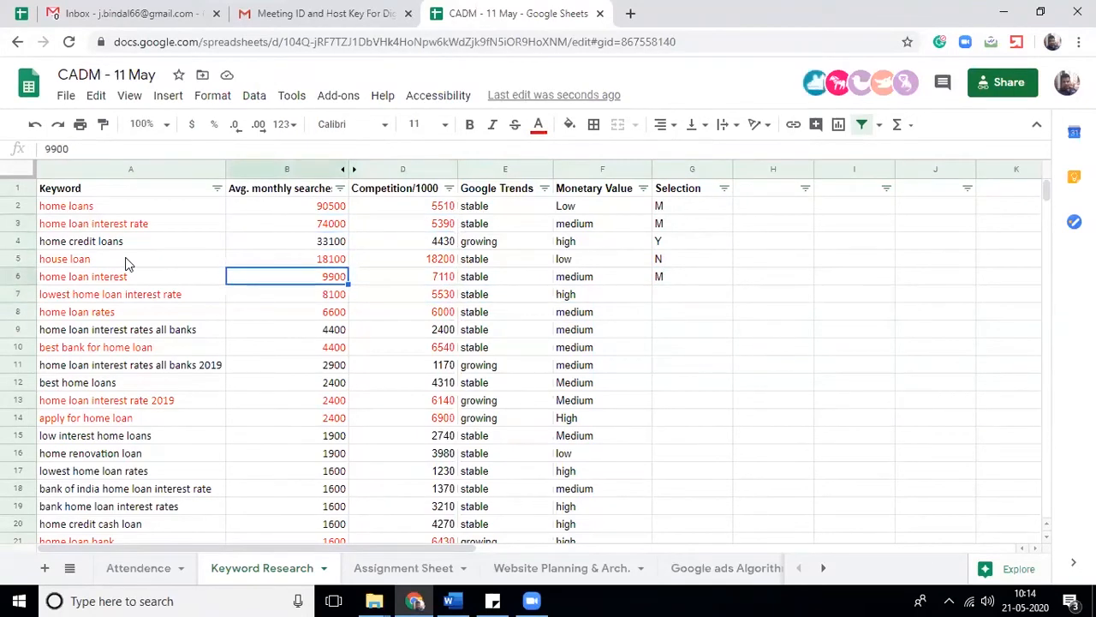
key("Right")
key("Right")
key("Right")
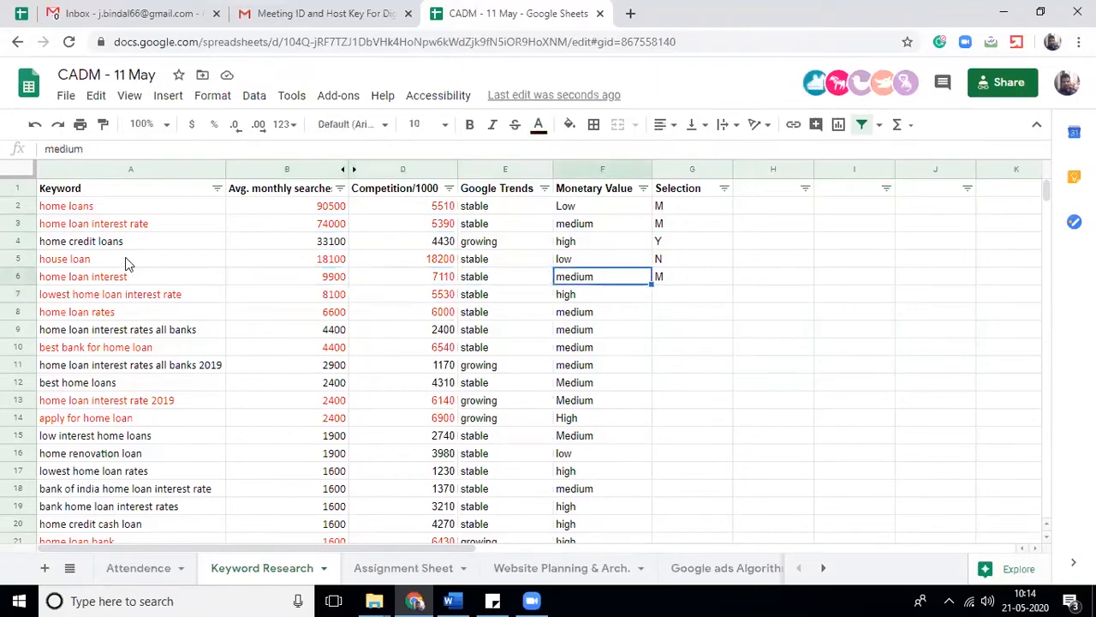
Review the competition and average monthly searches of "lowest home loan interest rate" in row 7 and compare the keyword with the one above it
key("Down")
key("Left")
key("Left")
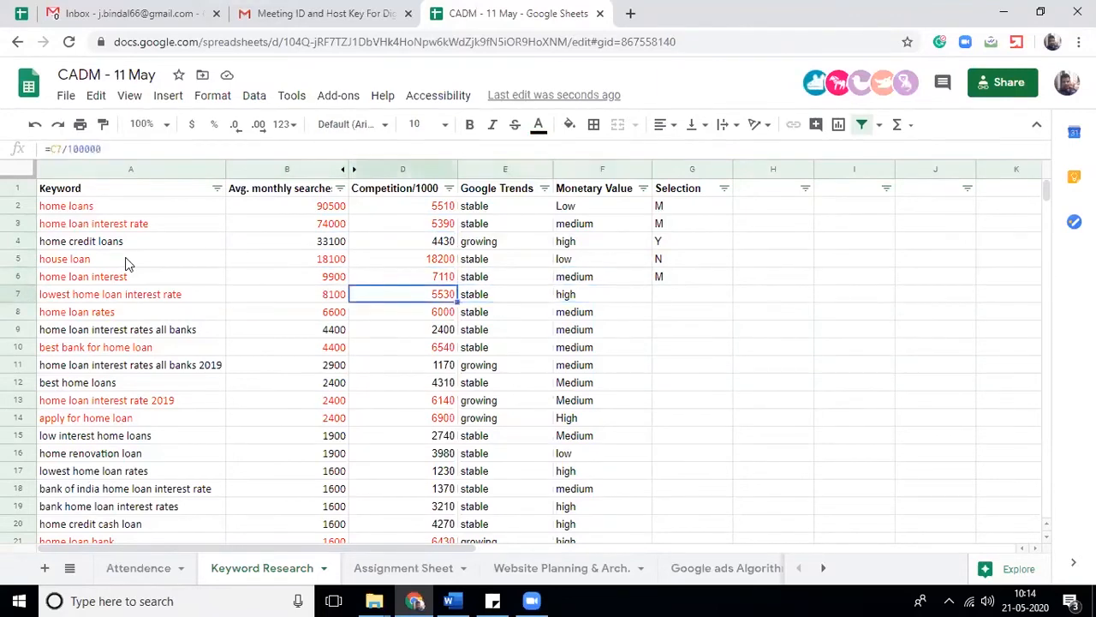
key("Left")
key("Left")
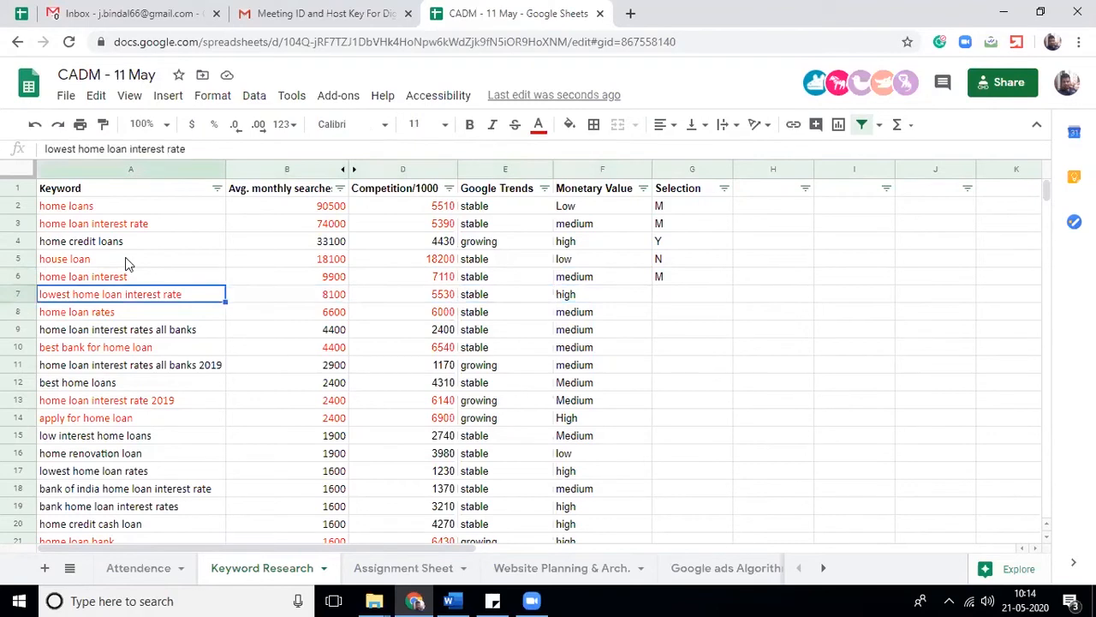
key("Right")
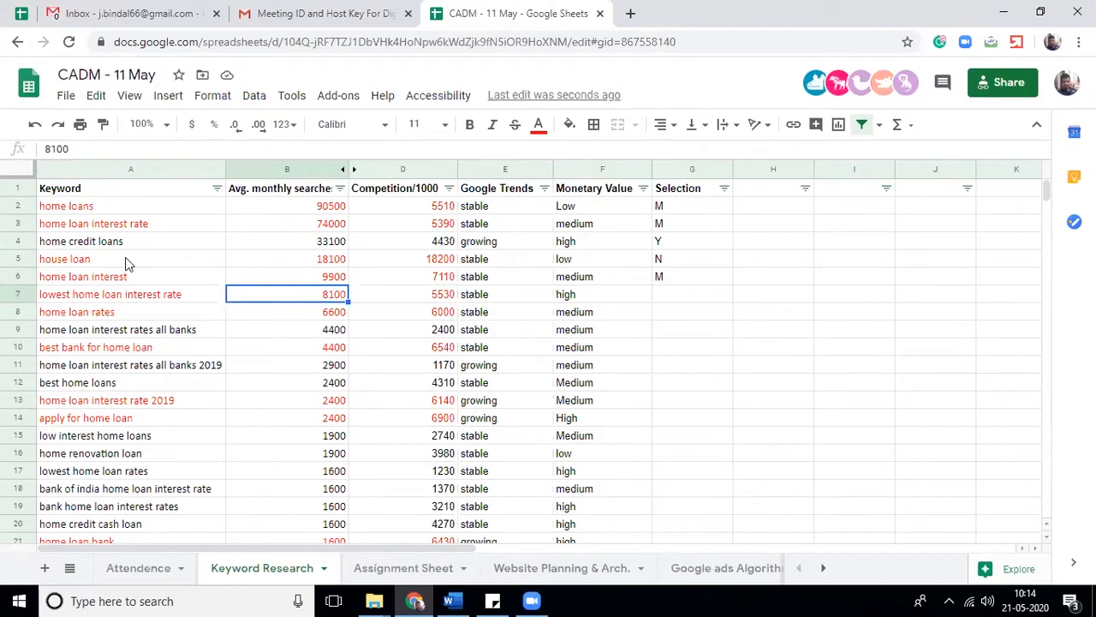
key("Up")
key("Left")
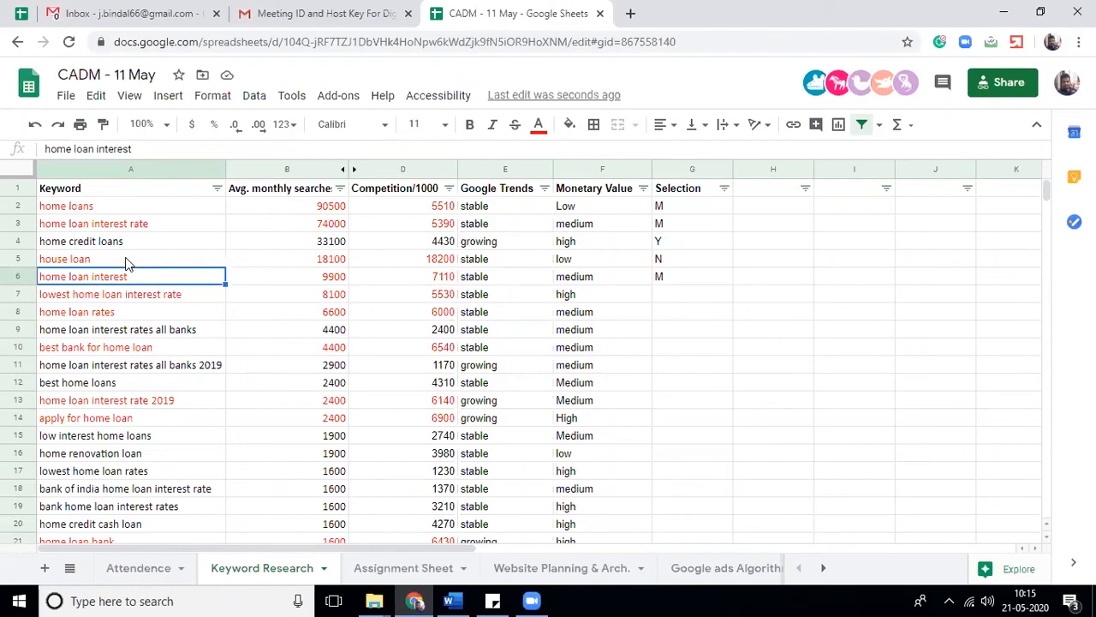
Copy the keyword "home loan interest rate" from row 3 and search Google for it in a new browser tab
left_click(137, 220)
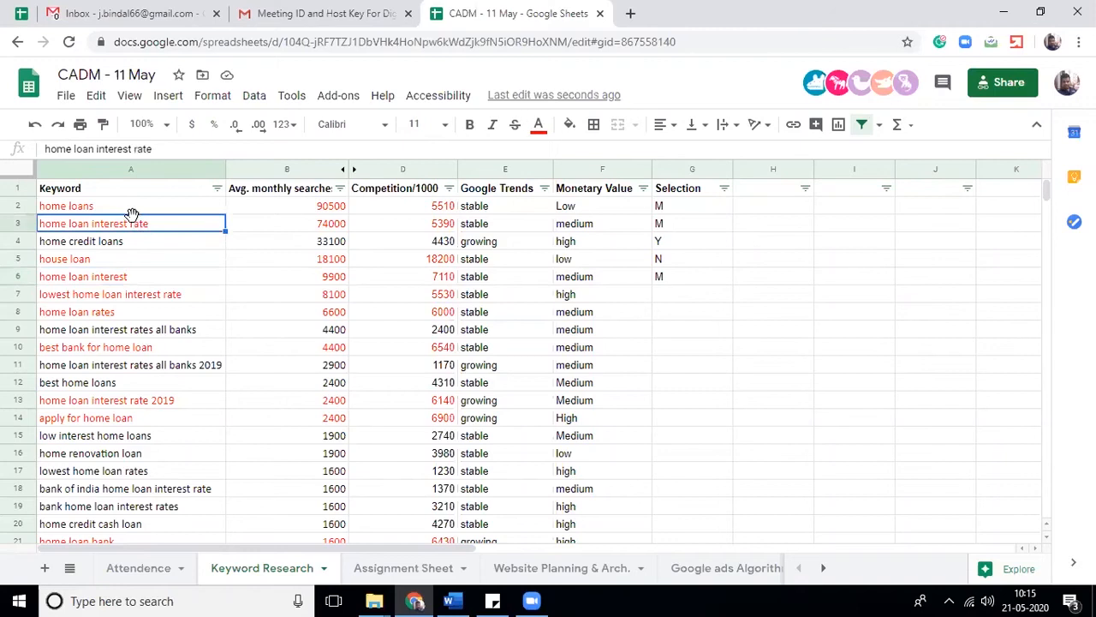
key("ctrl+c")
left_click(629, 15)
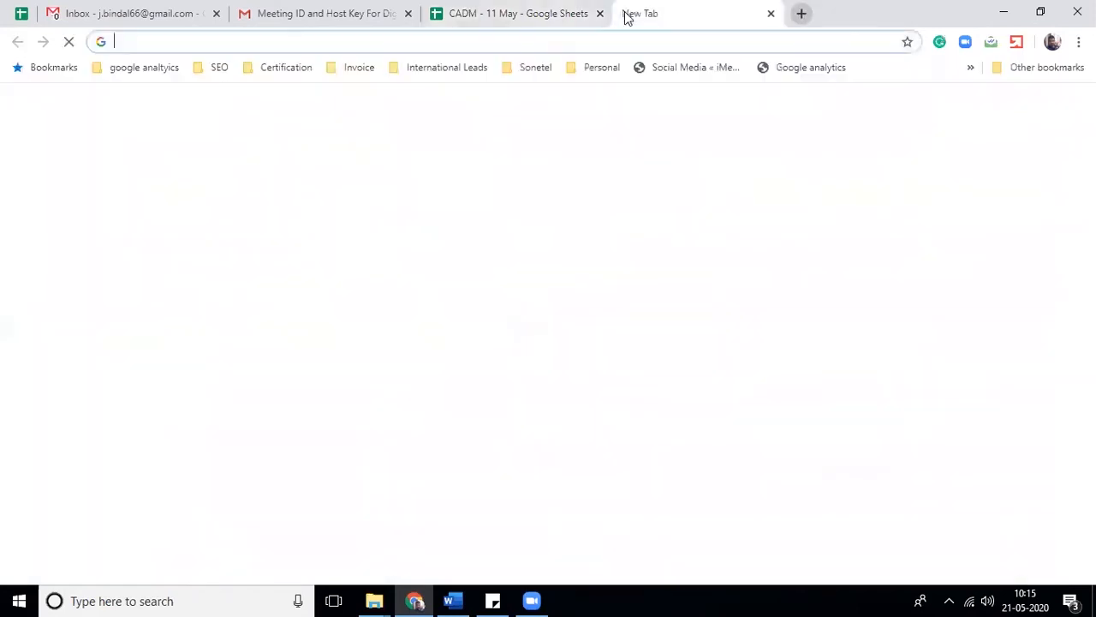
key("ctrl+v")
key("Return")
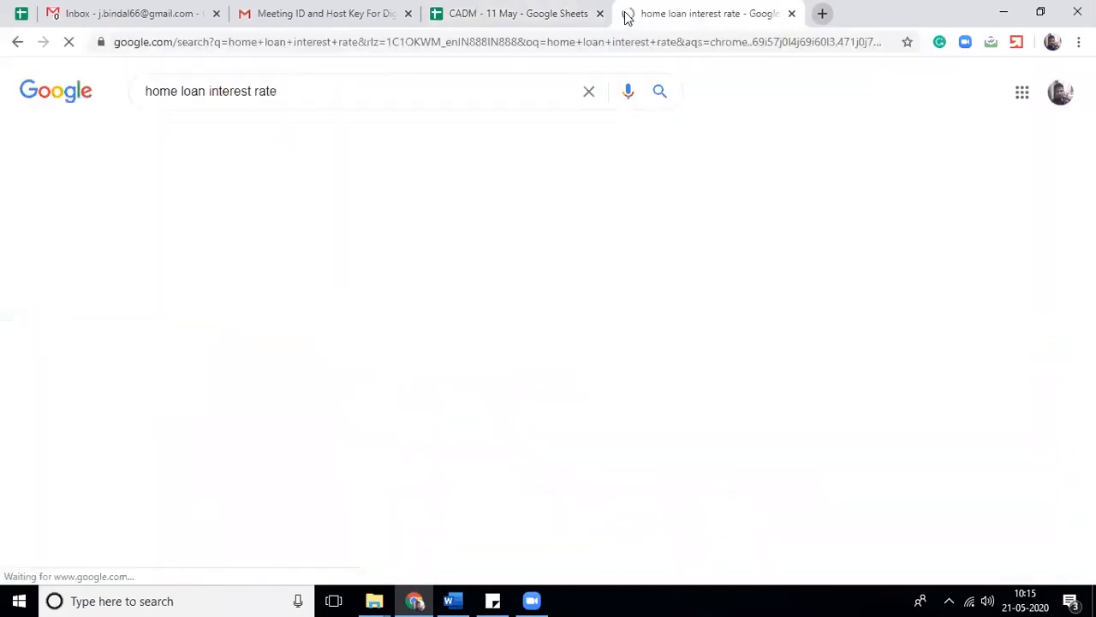
Copy the keyword "home loan interest" from row 6 of the sheet and search Google for it in another new tab
left_click(457, 10)
left_click(171, 278)
key("ctrl+c")
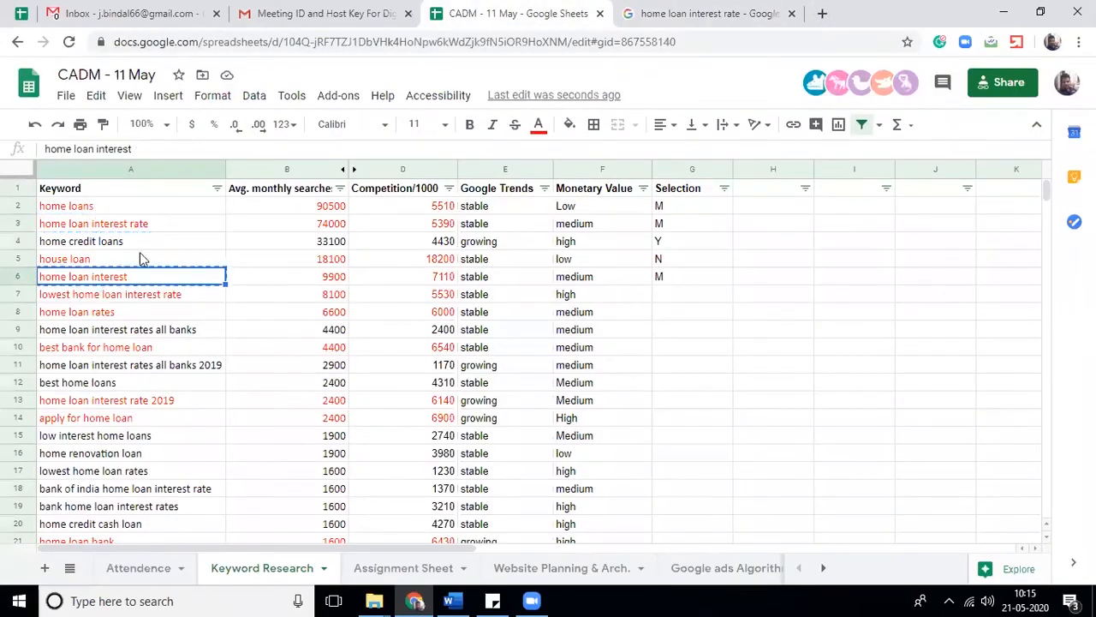
left_click(823, 14)
key("ctrl+v")
key("Return")
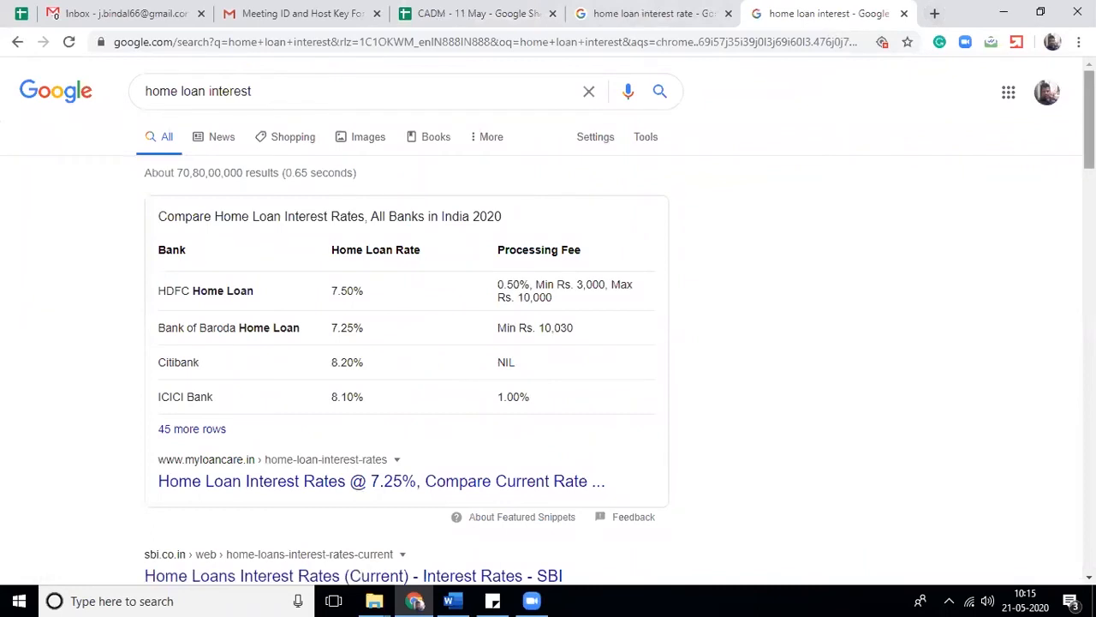
Compare the organic results and related questions of the "home loan interest" and "home loan interest rate" searches
scroll(1090, 120, "down", 5)
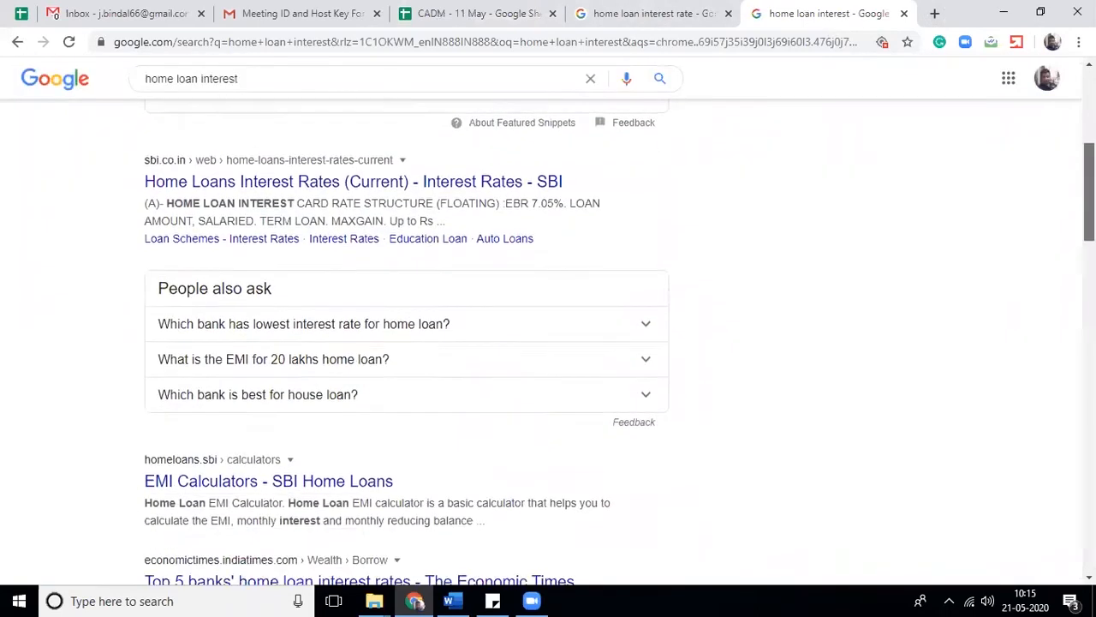
left_click(634, 12)
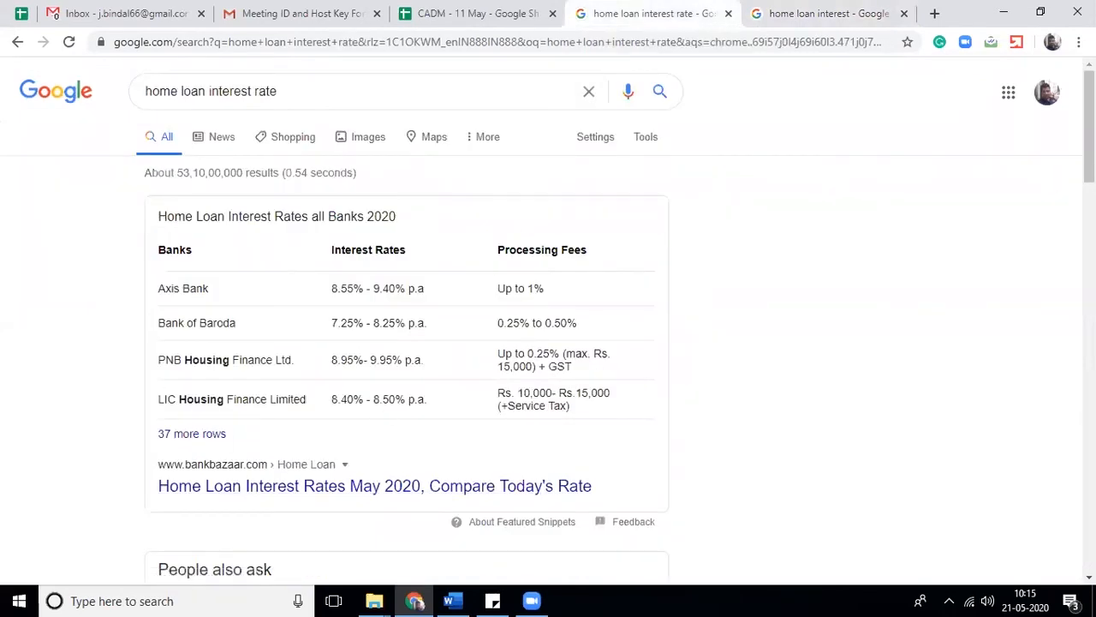
scroll(674, 290, "down", 1)
scroll(548, 318, "down", 4)
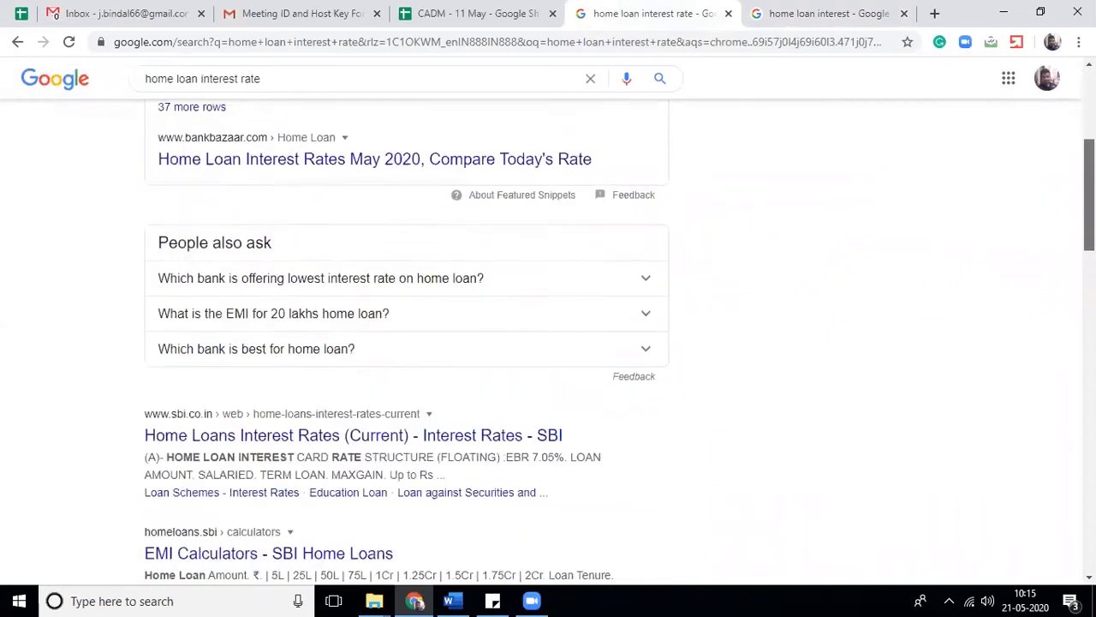
scroll(473, 419, "down", 1)
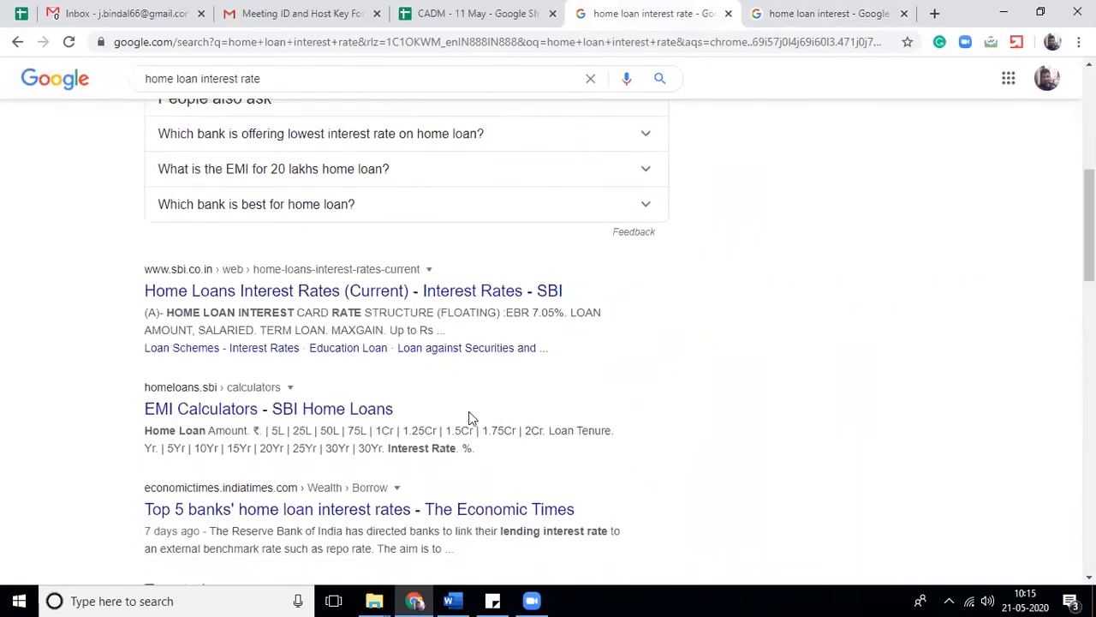
key("ctrl+Tab")
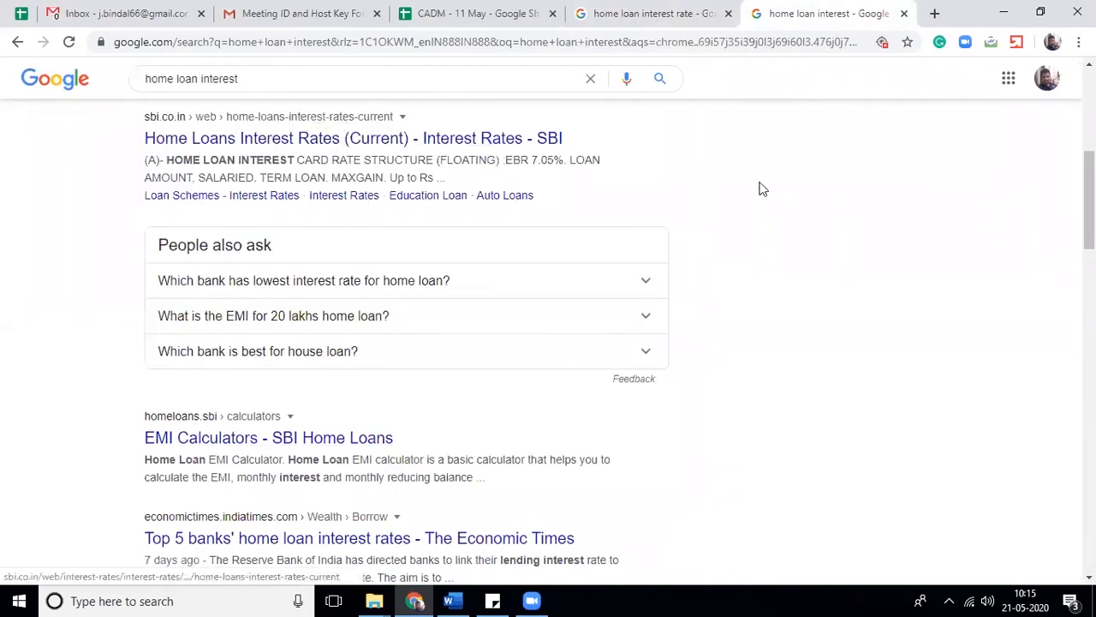
Compare the featured bank rate snippets at the start of both Google searches
left_click(674, 10)
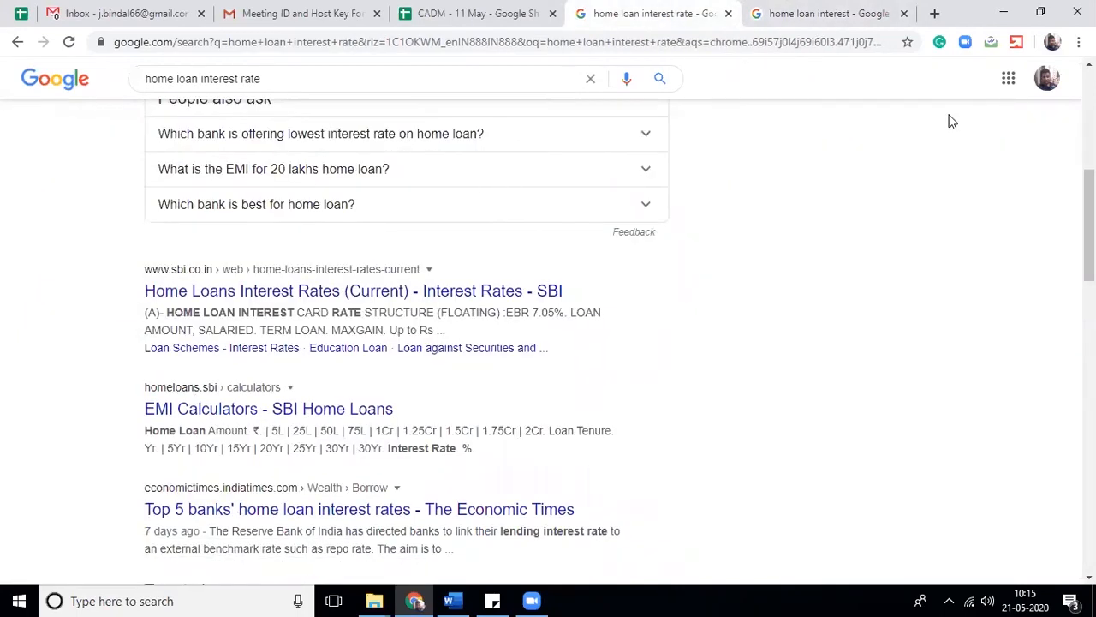
left_click_drag(1088, 207, 1089, 134)
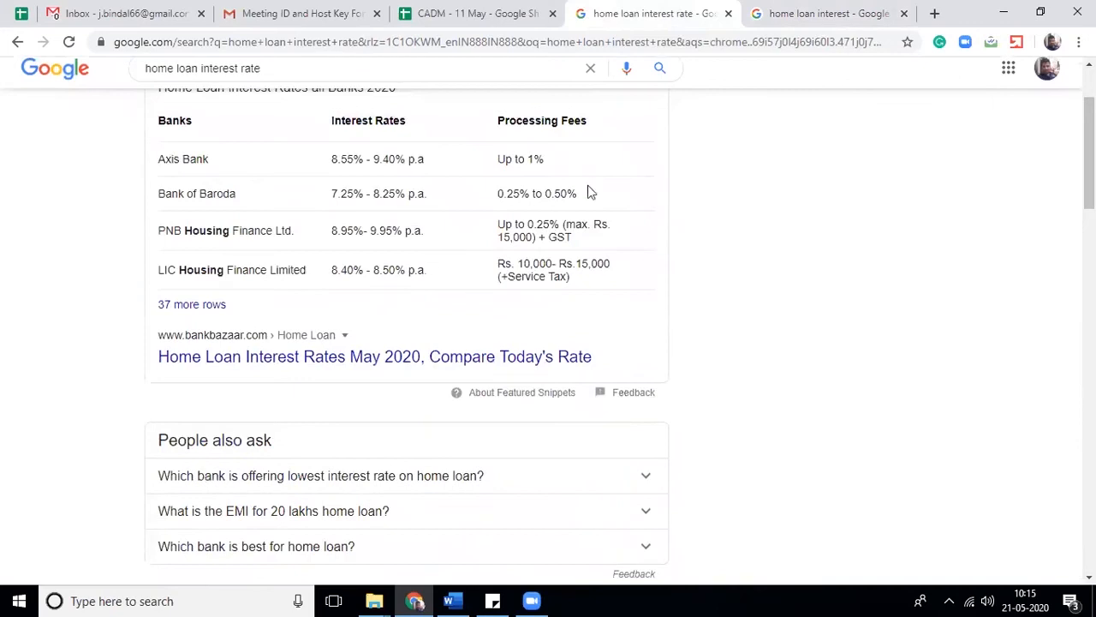
left_click(812, 10)
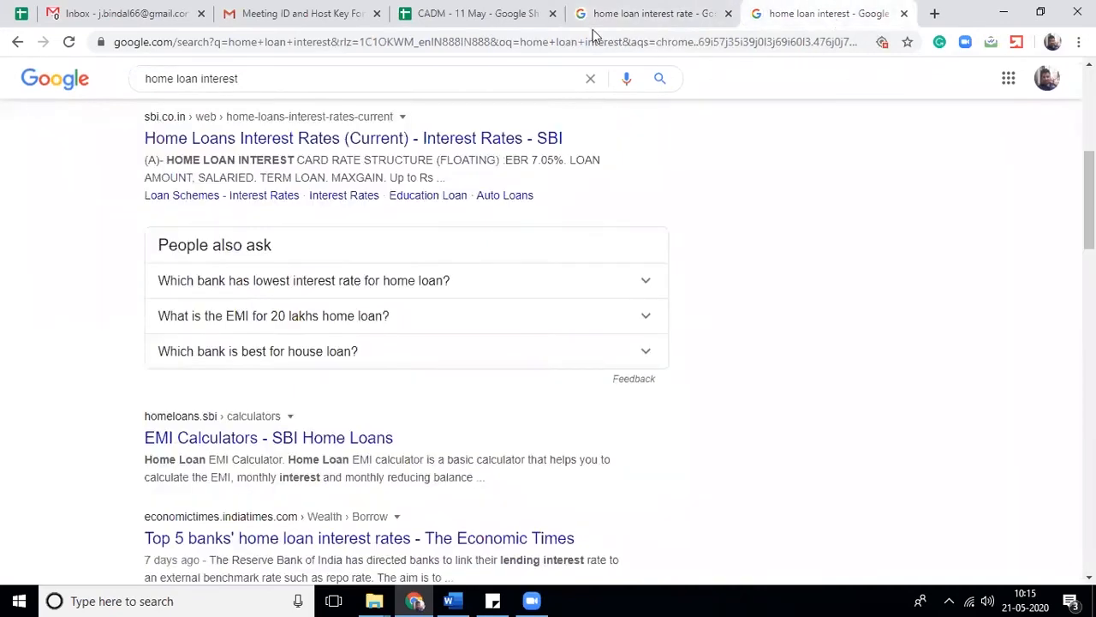
left_click_drag(1089, 202, 1088, 133)
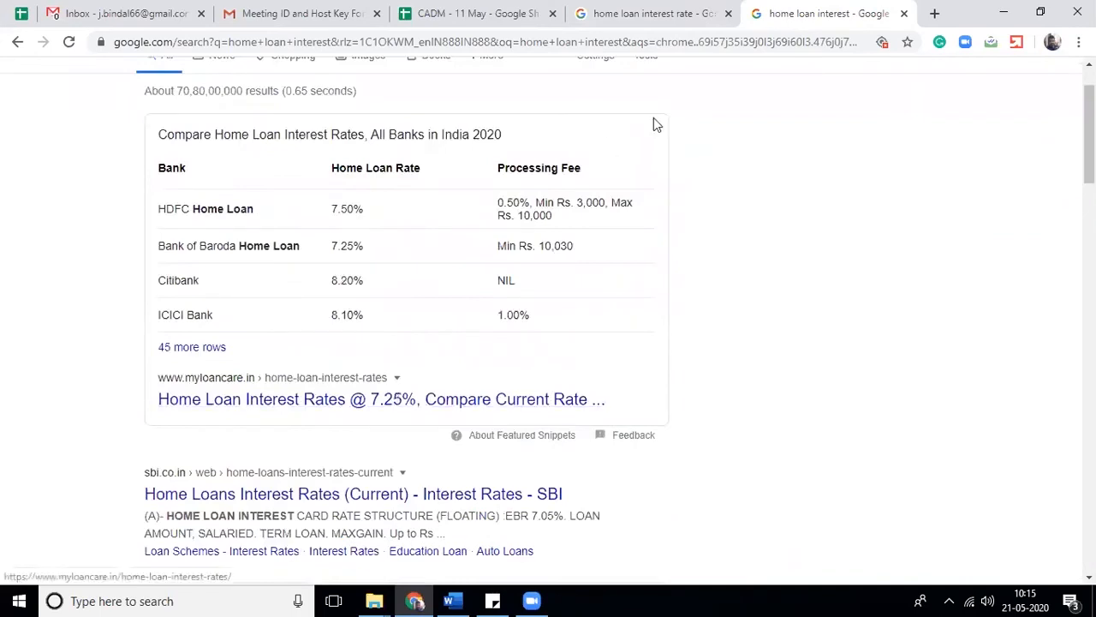
left_click(632, 10)
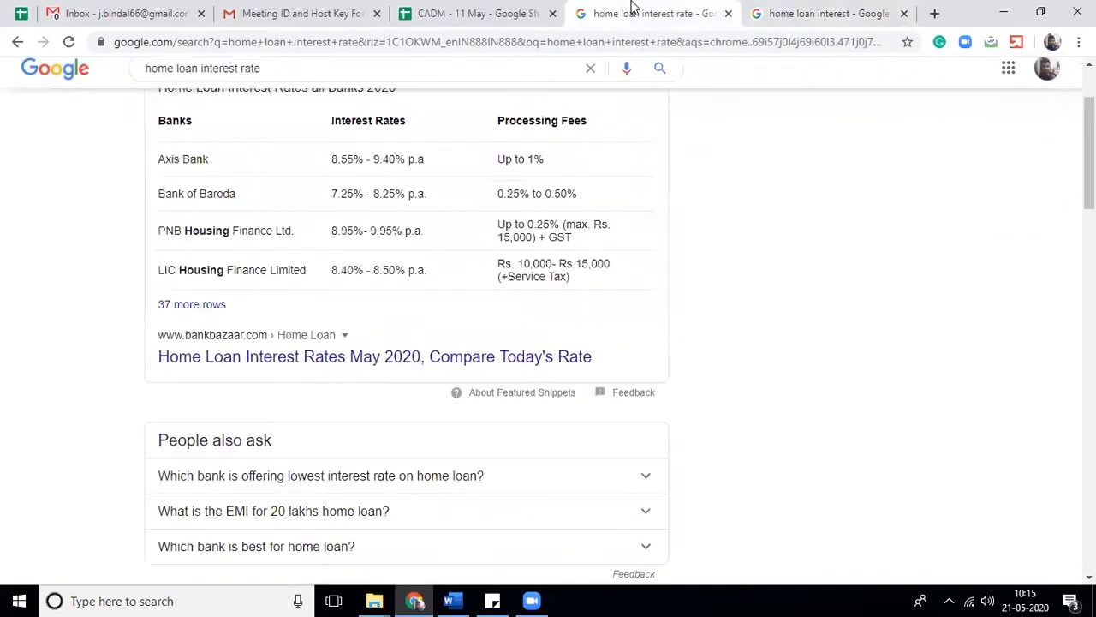
Examine the remaining results of both Google searches, then close the search tabs and return to the Keyword Research sheet
left_click_drag(1088, 158, 1088, 360)
left_click(793, 11)
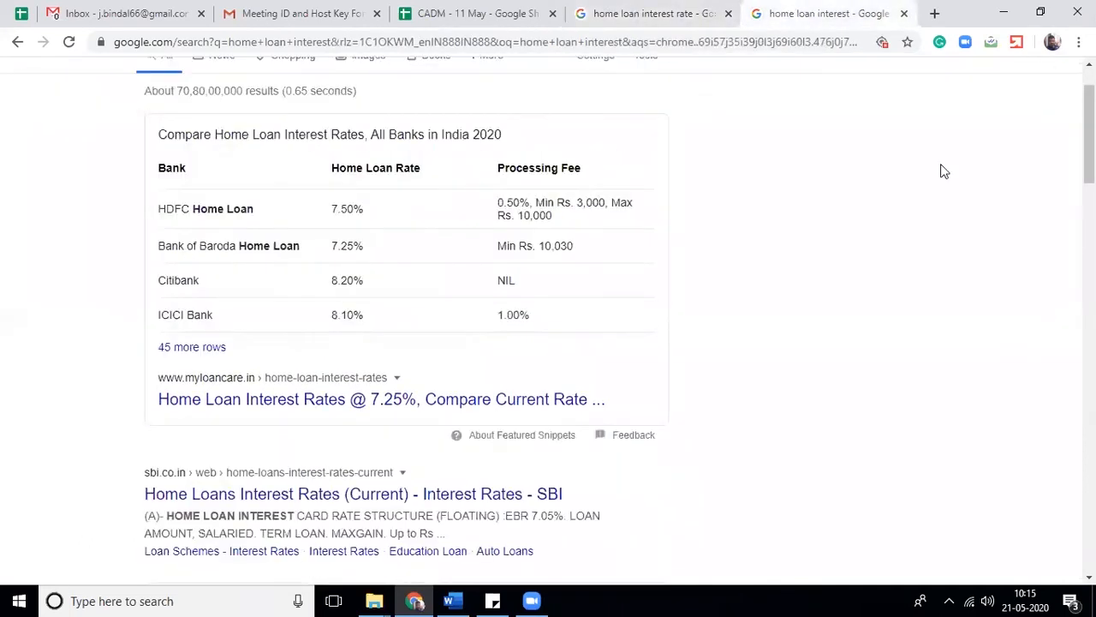
left_click_drag(1089, 134, 1088, 279)
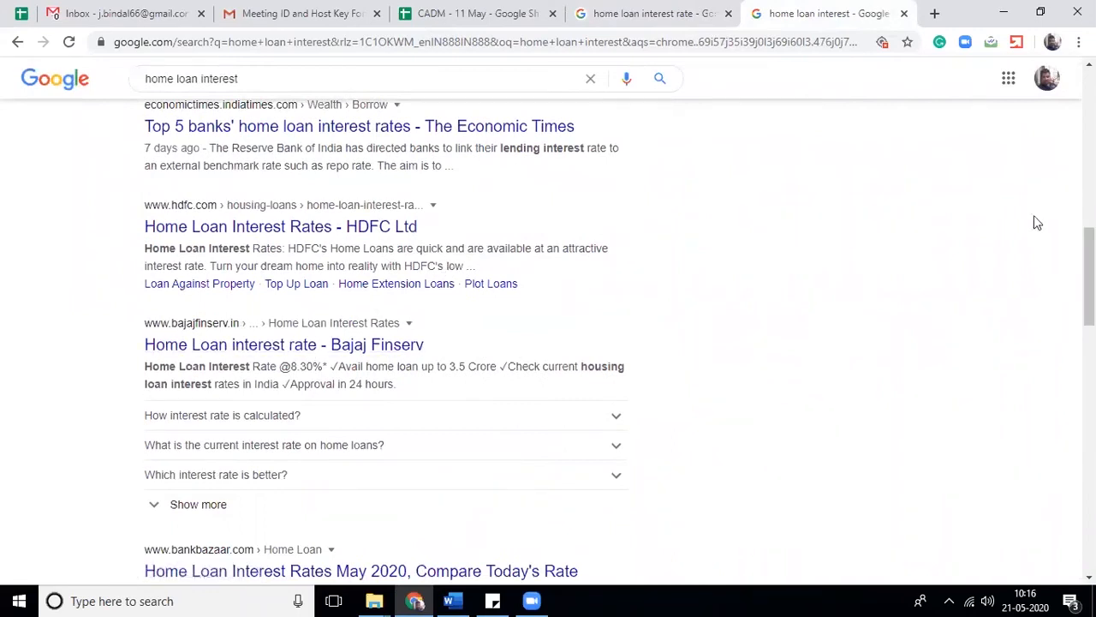
left_click_drag(1089, 257, 1089, 101)
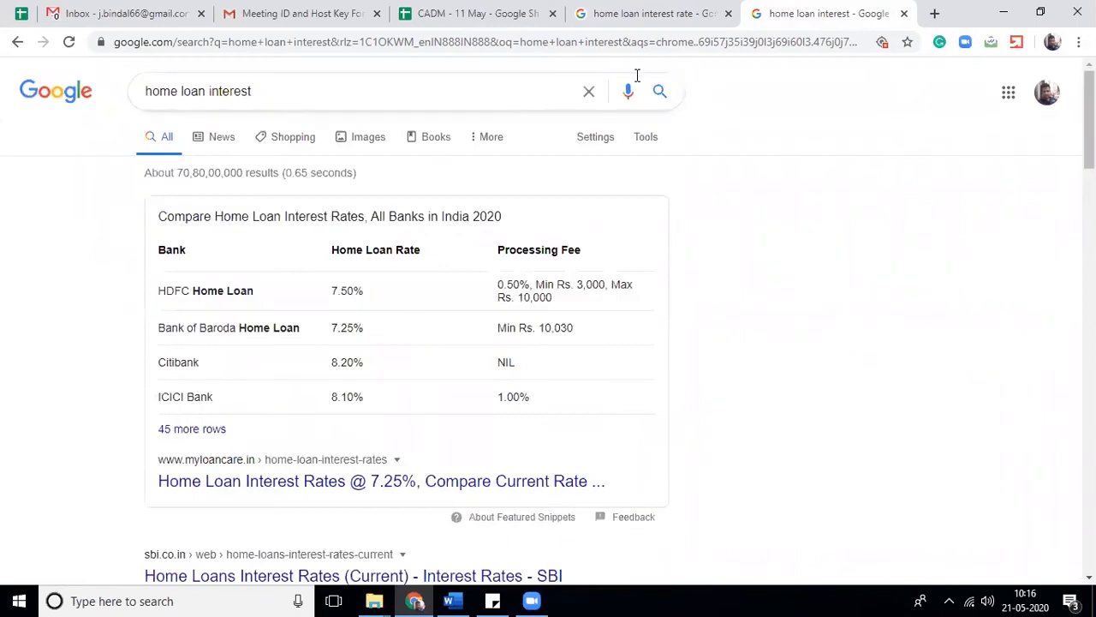
left_click(728, 15)
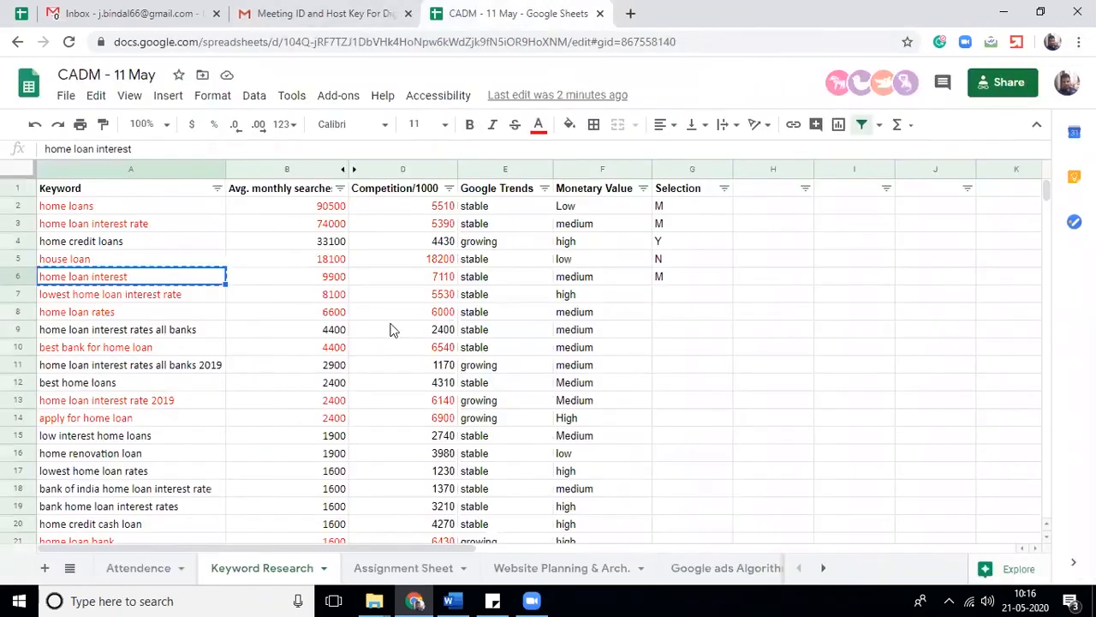
Go over the metrics of "home loan interest" in row 6 again, from average monthly searches to Google Trends
key("Right")
key("Right")
key("Right")
key("Right")
key("Right")
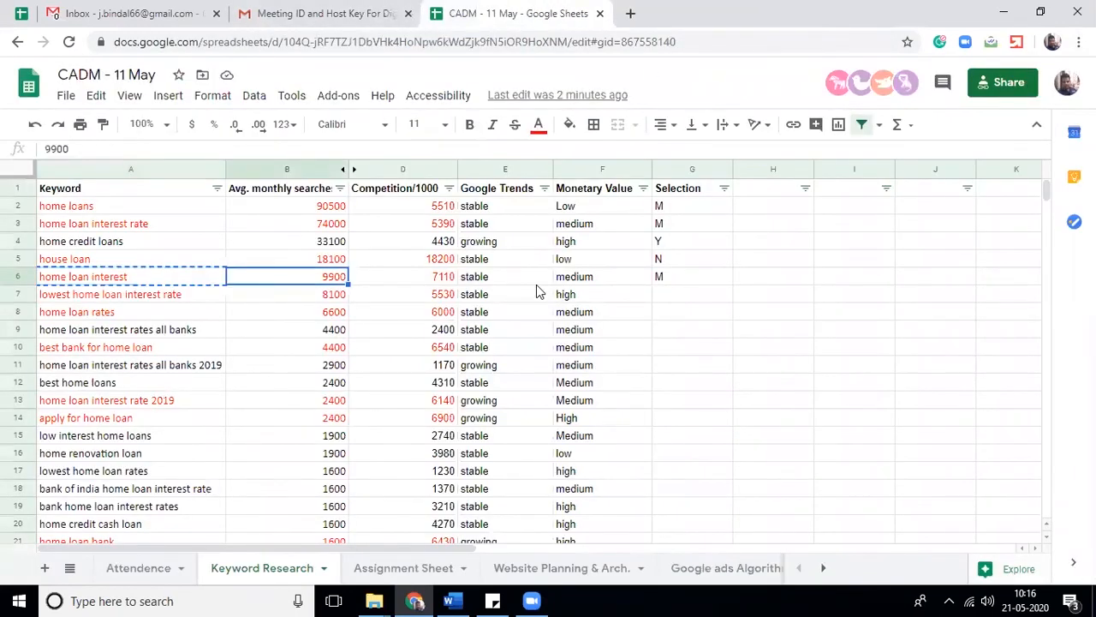
key("Left")
key("Left")
key("Left")
key("Left")
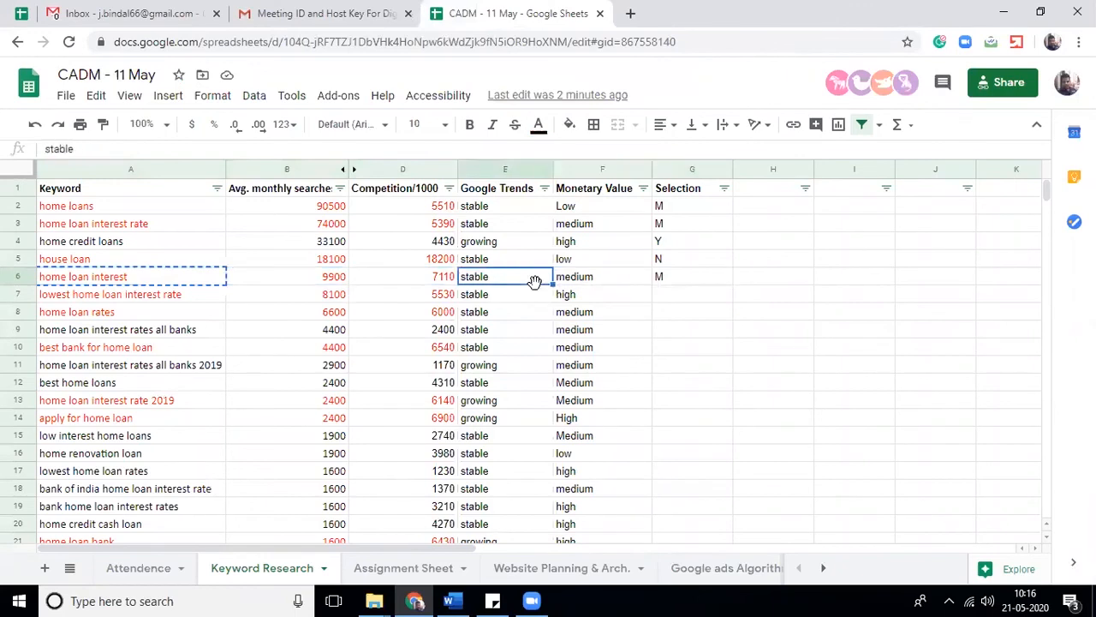
key("Right")
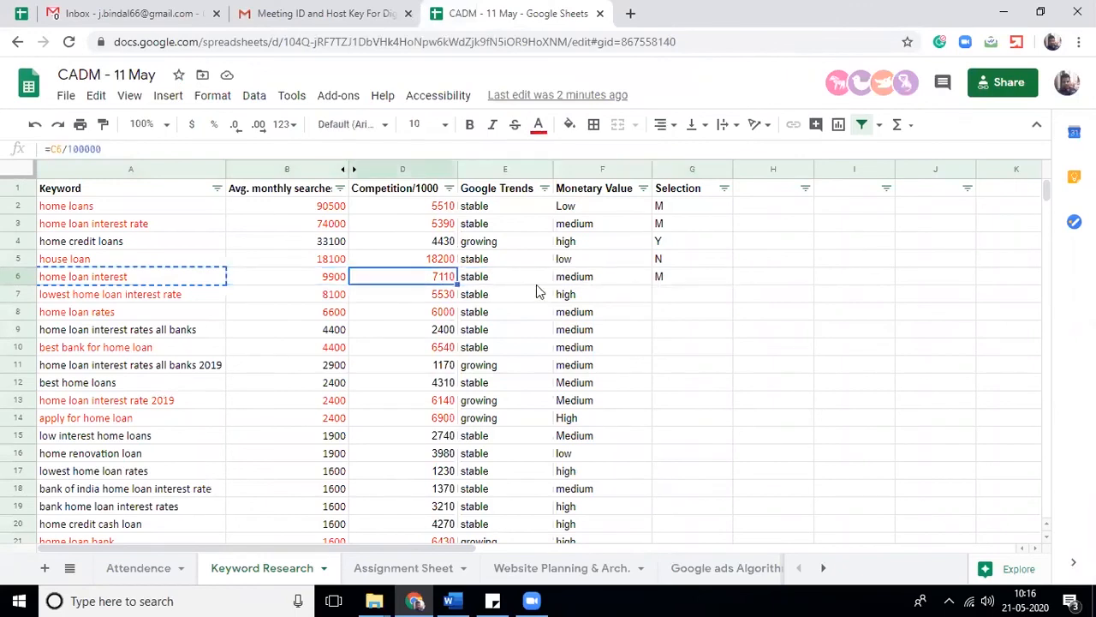
Check the average monthly searches and competition of "lowest home loan interest rate" in row 7
key("Down")
key("Left")
key("Left")
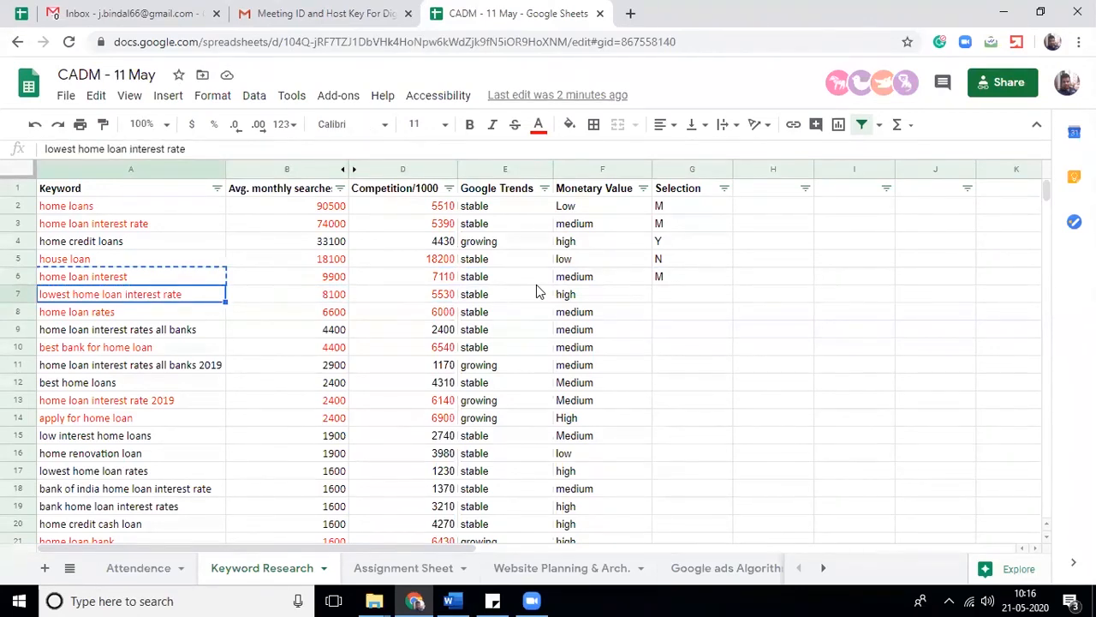
key("Right")
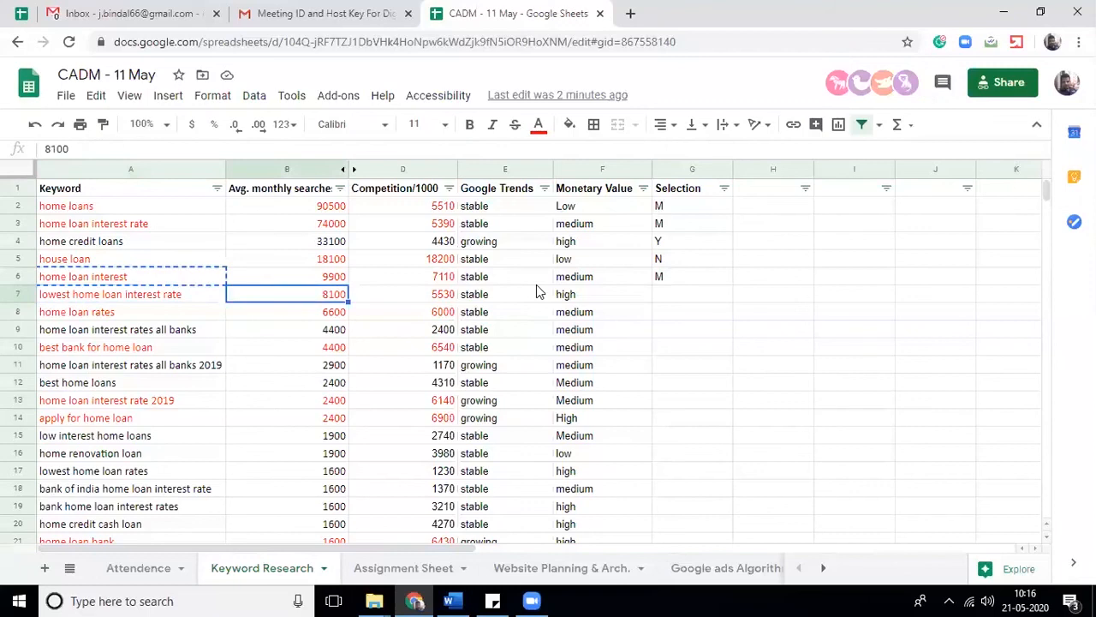
key("Right")
key("Left")
key("Right")
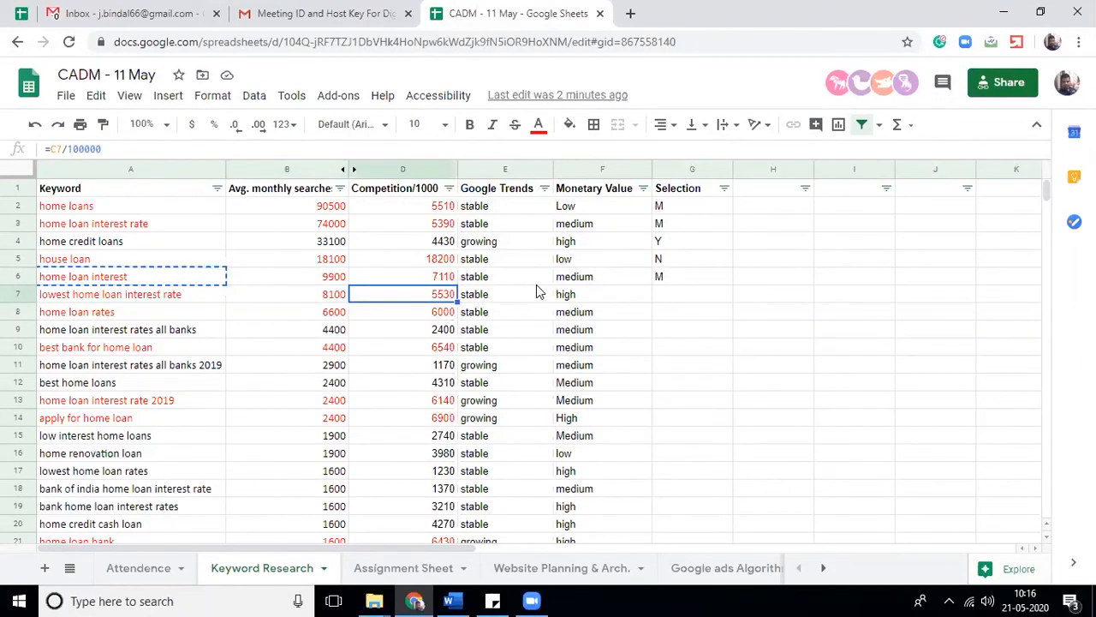
Go over the Google Trends, monetary value, monthly searches and competition of "lowest home loan interest rate" in row 7
key("Right")
key("Right")
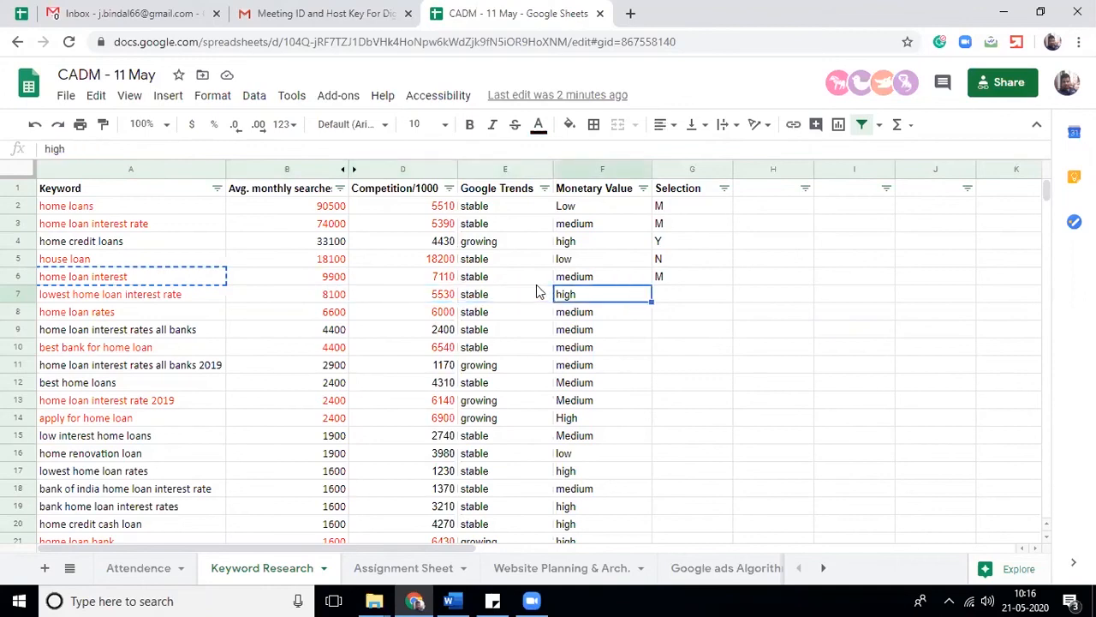
key("Right")
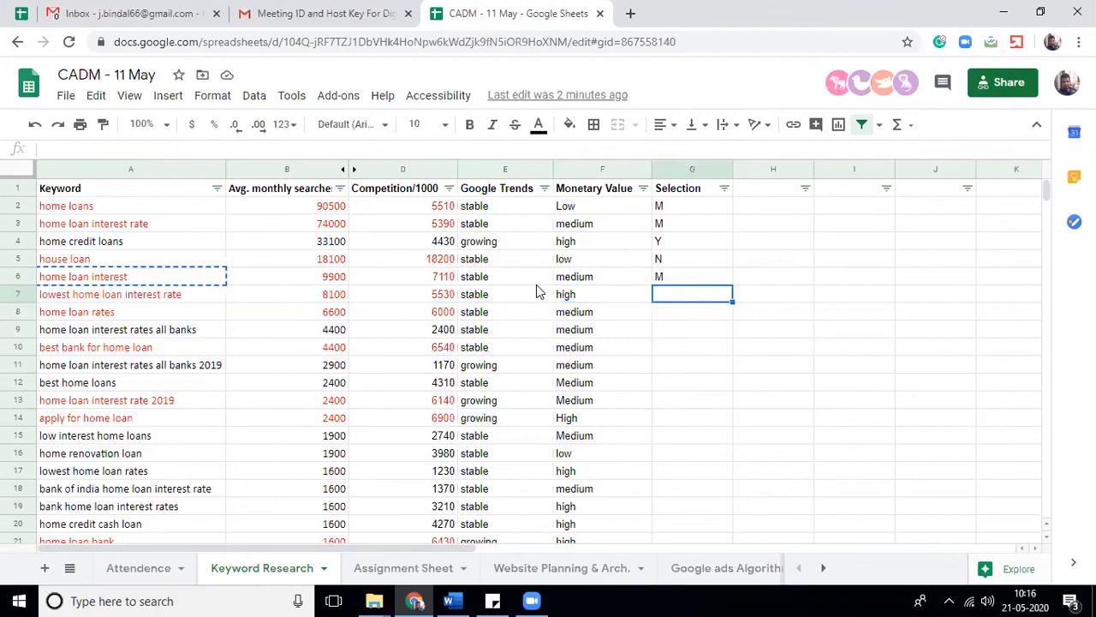
key("Left")
key("Left")
key("Left")
key("Left")
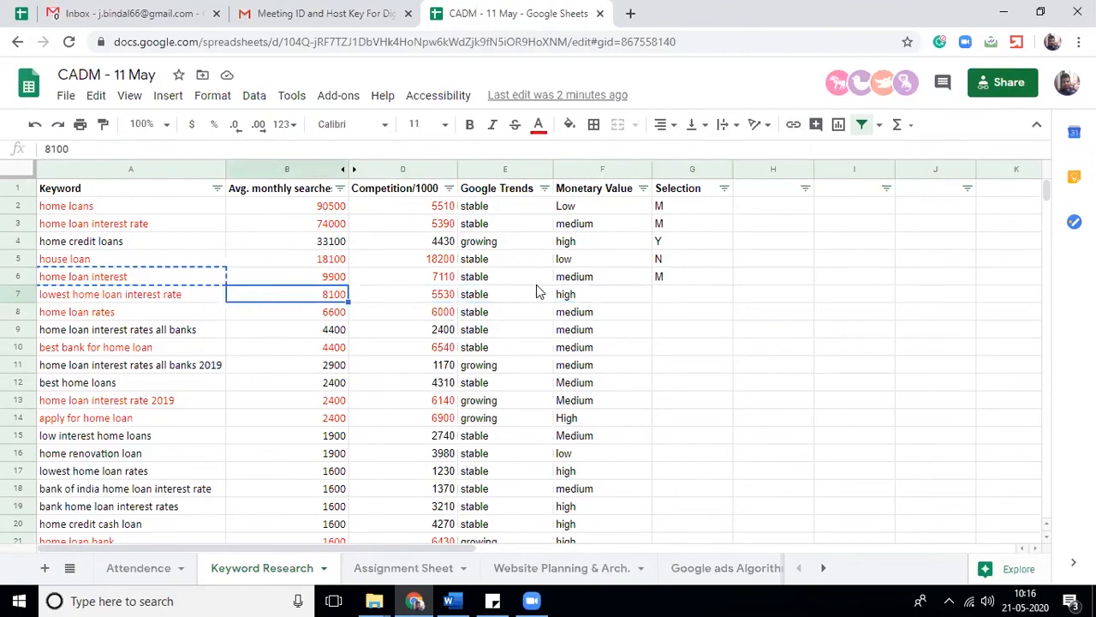
key("Right")
key("Left")
key("Right")
key("Right")
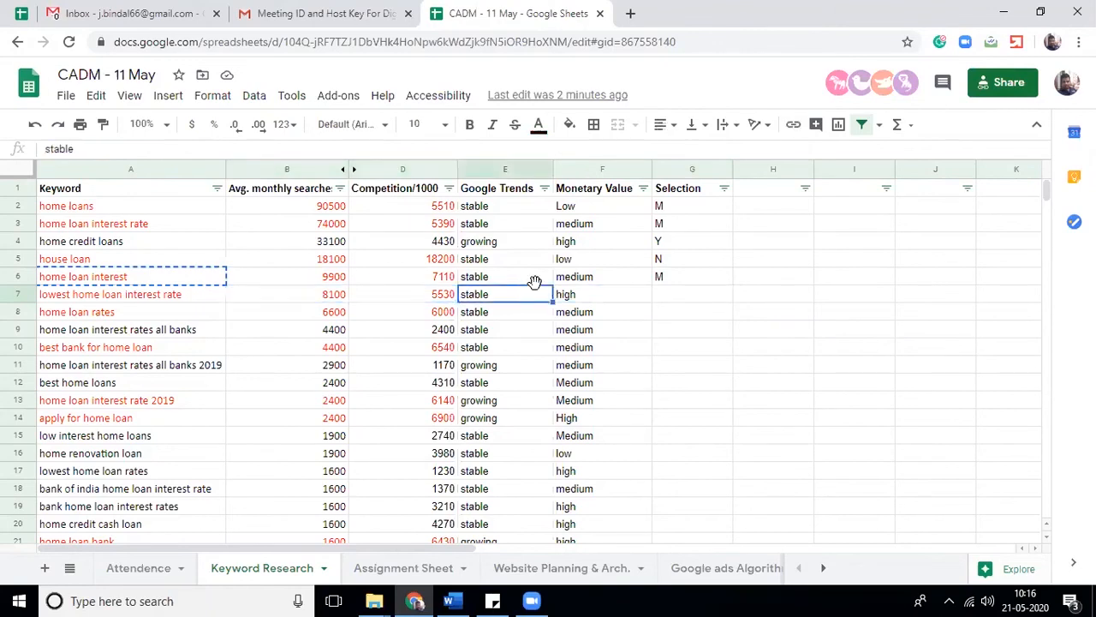
Mark "lowest home loan interest rate" in row 7 as Y in the Selection column
key("Right")
key("Right")
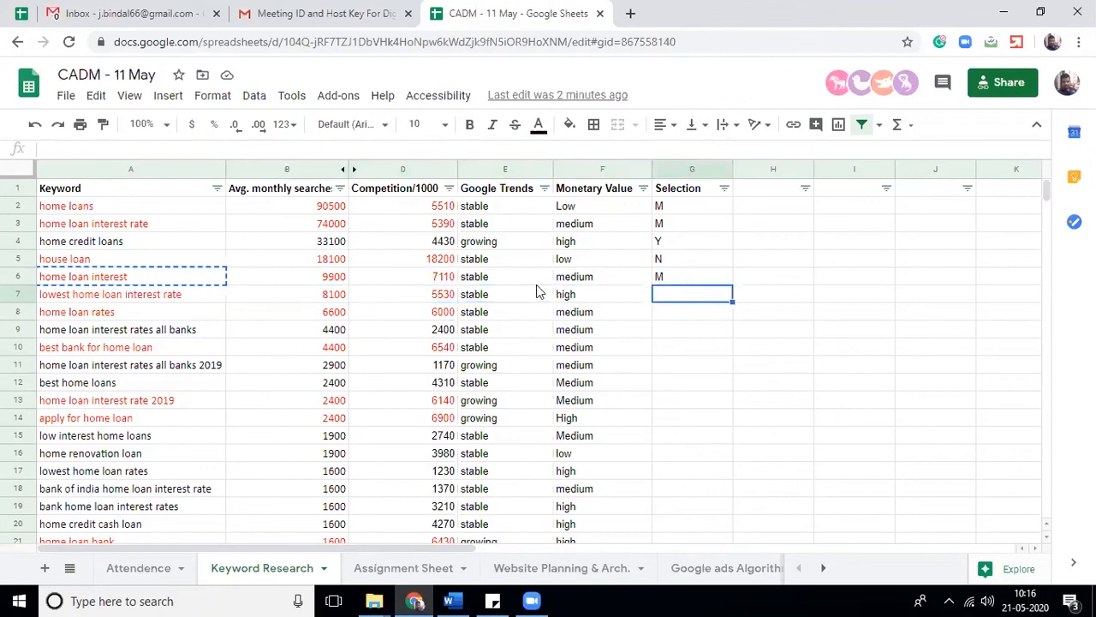
type("y")
key("BackSpace")
type("Y")
key("Return")
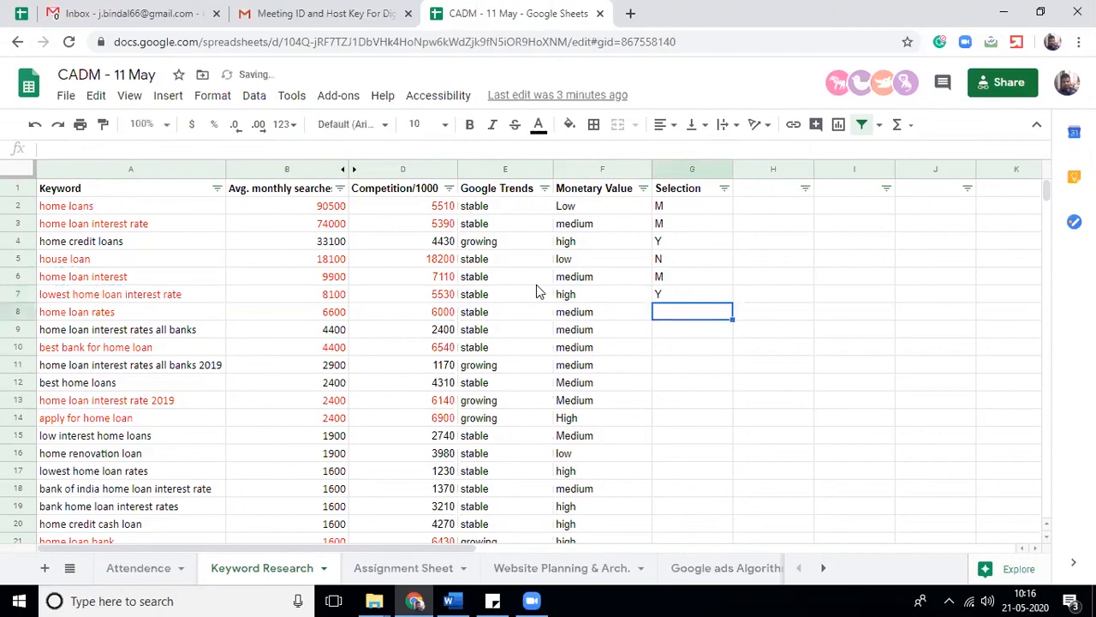
Review the metrics of "home loan rates" in row 8 and mark it as M in the Selection column
key("Left")
key("Left")
key("Left")
key("Left")
key("Left")
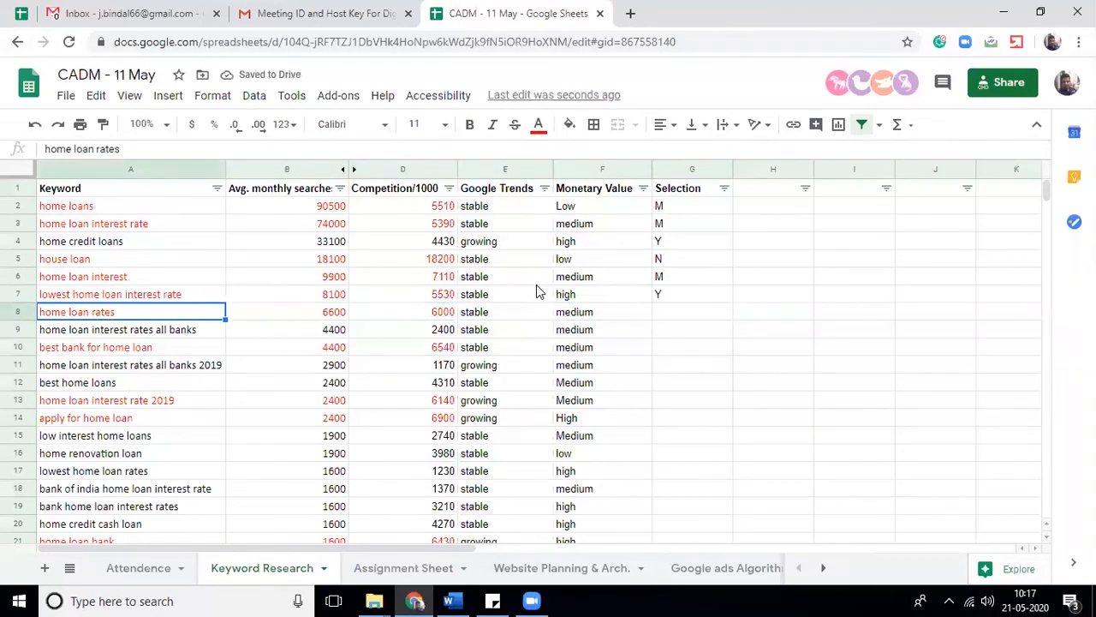
key("Right")
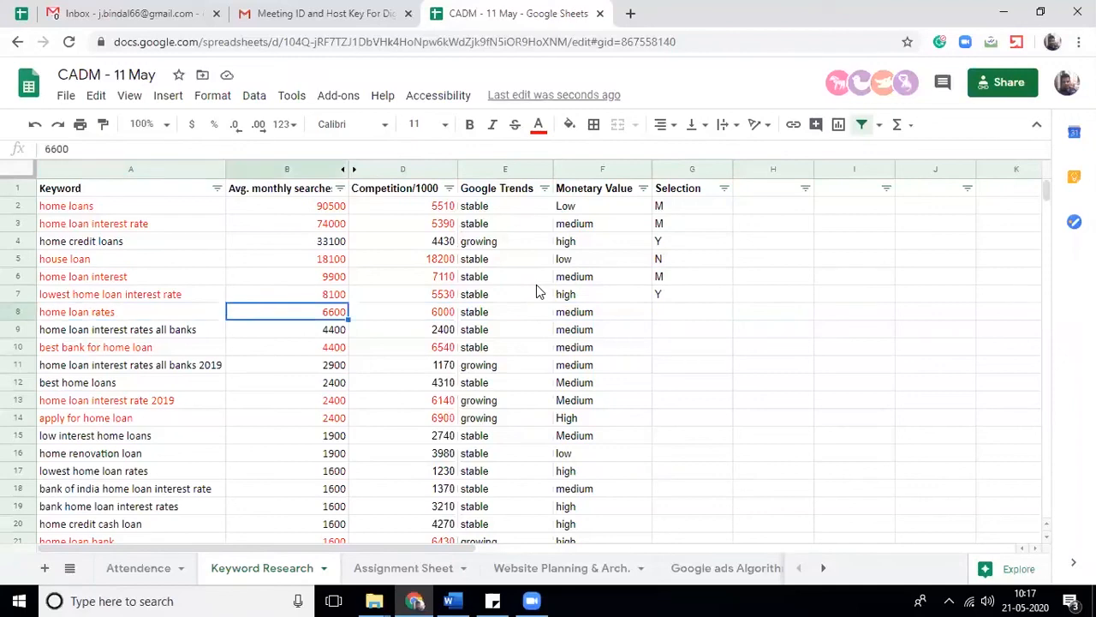
key("Right")
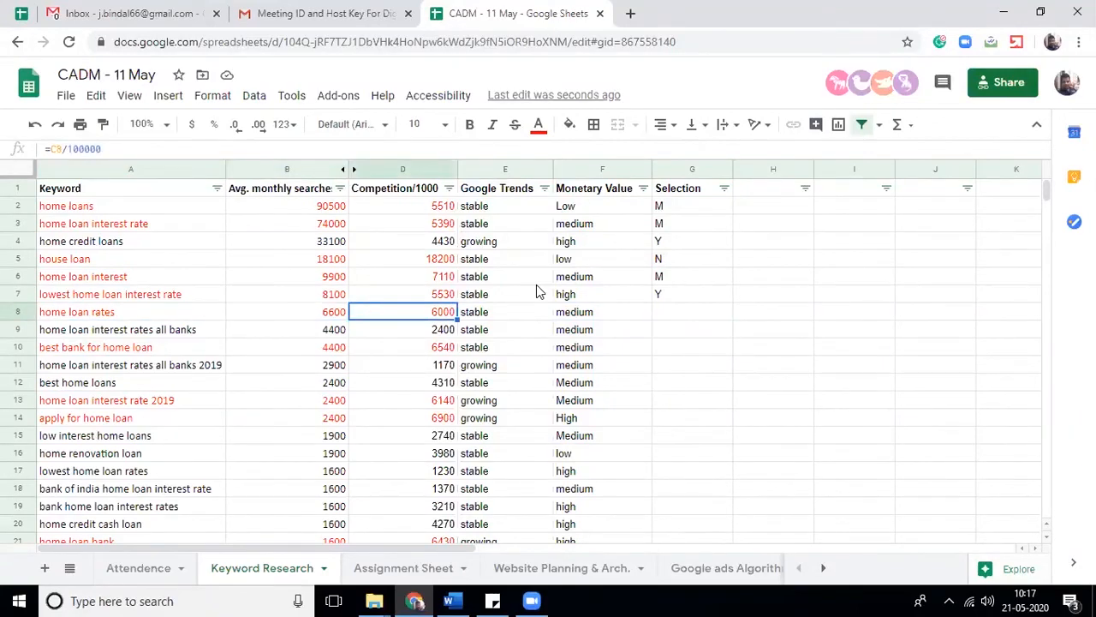
key("Right")
key("Right")
key("Right")
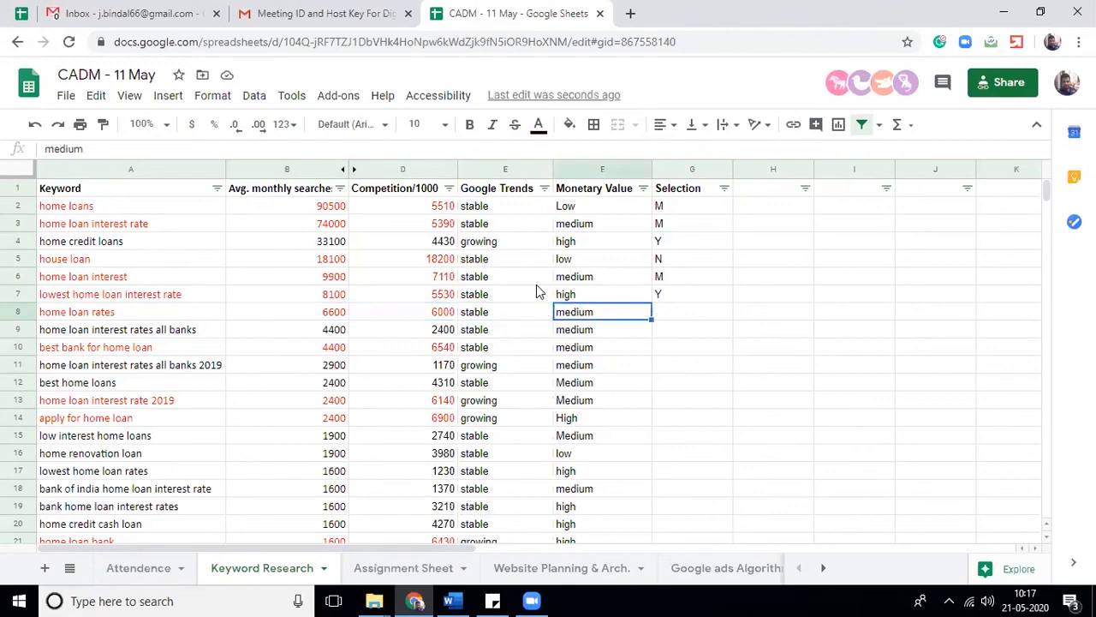
type("M")
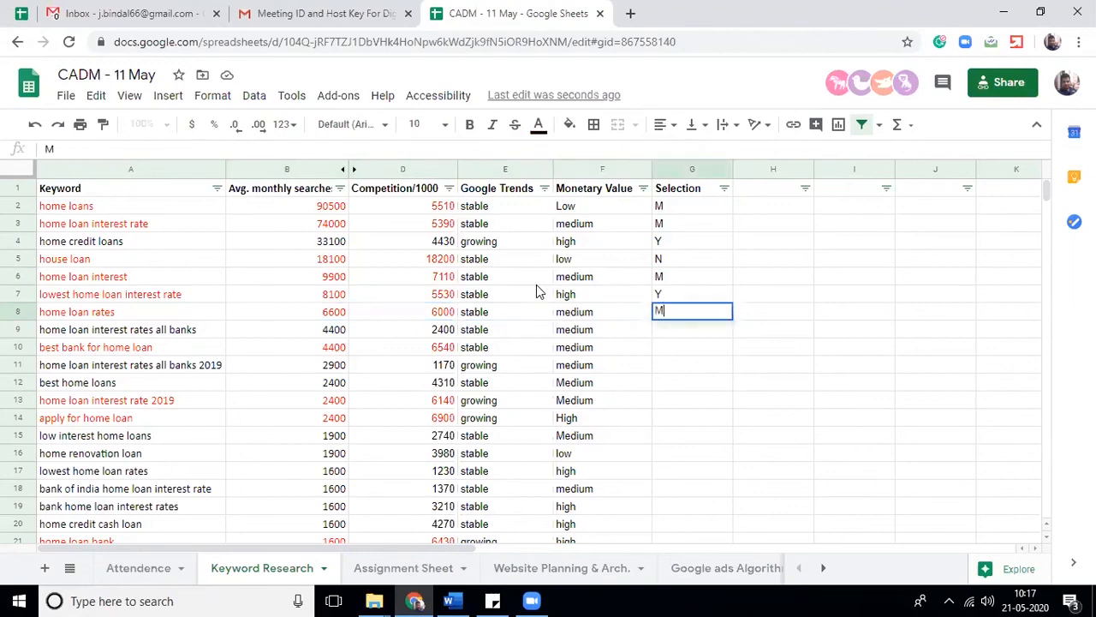
key("Return")
Review the metrics of "home loan interest rates all banks" in row 9 and mark it as Y in the Selection column
key("Left")
key("Left")
key("Left")
key("Left")
key("Left")
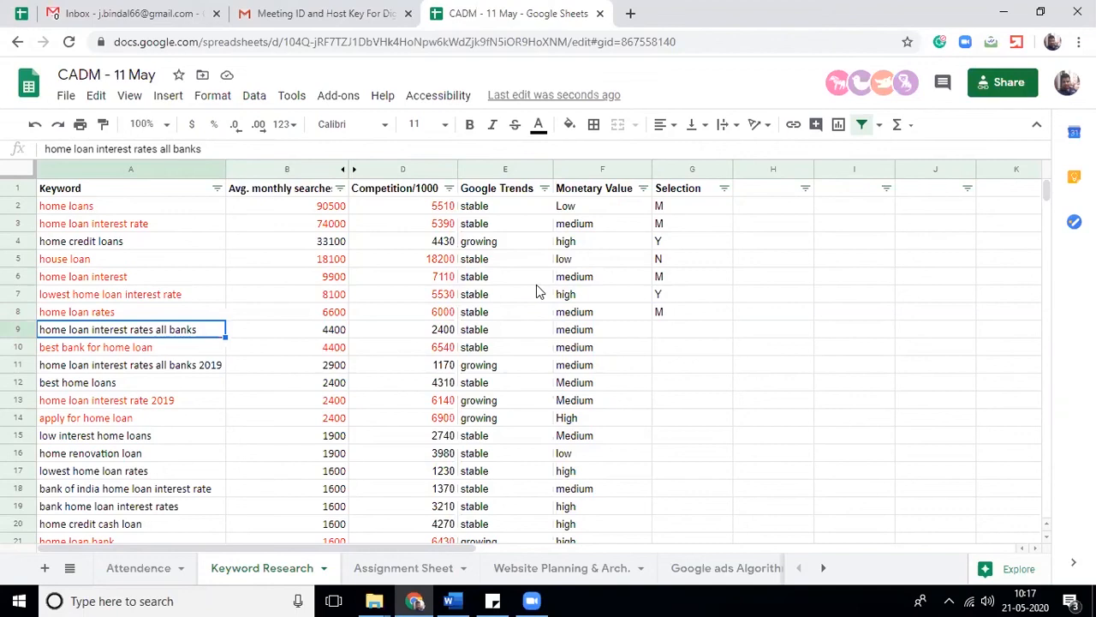
key("Right")
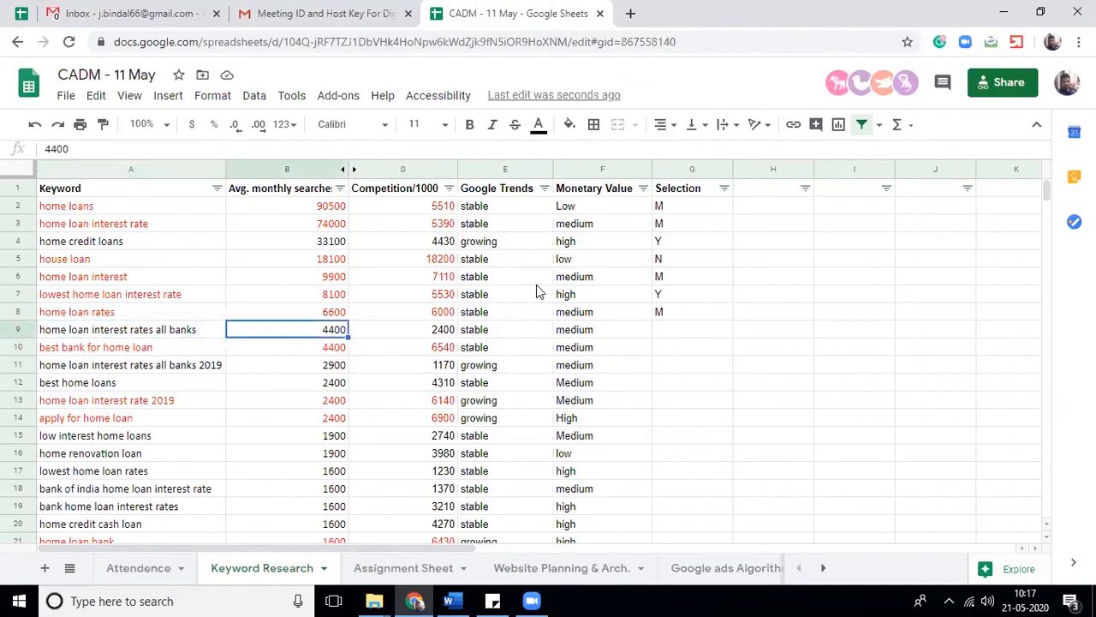
key("Right")
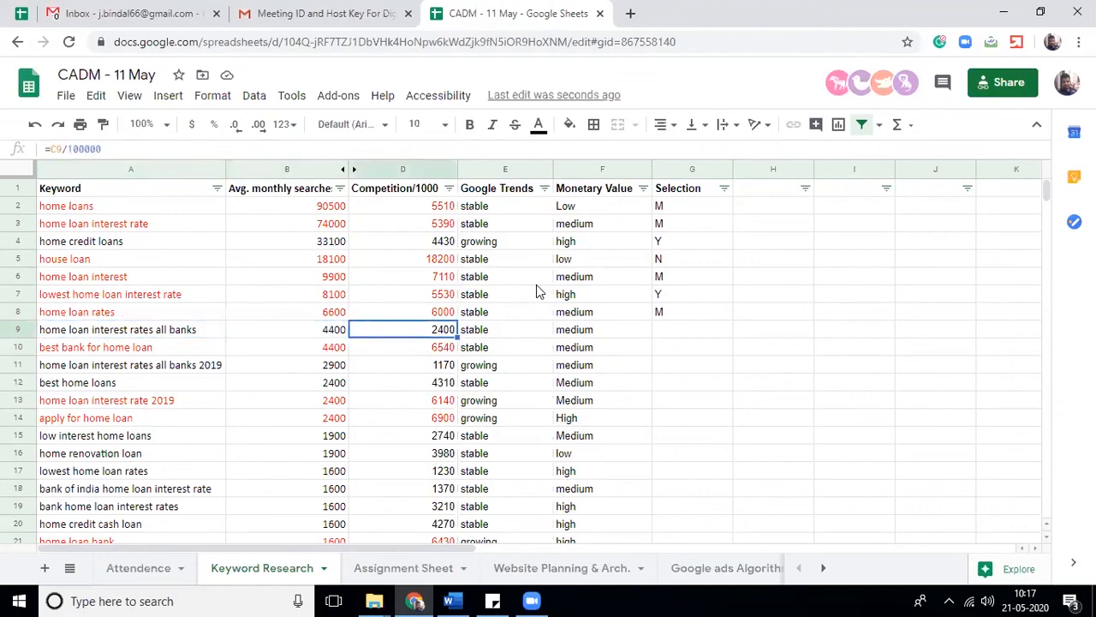
key("Right")
key("Right")
key("Right")
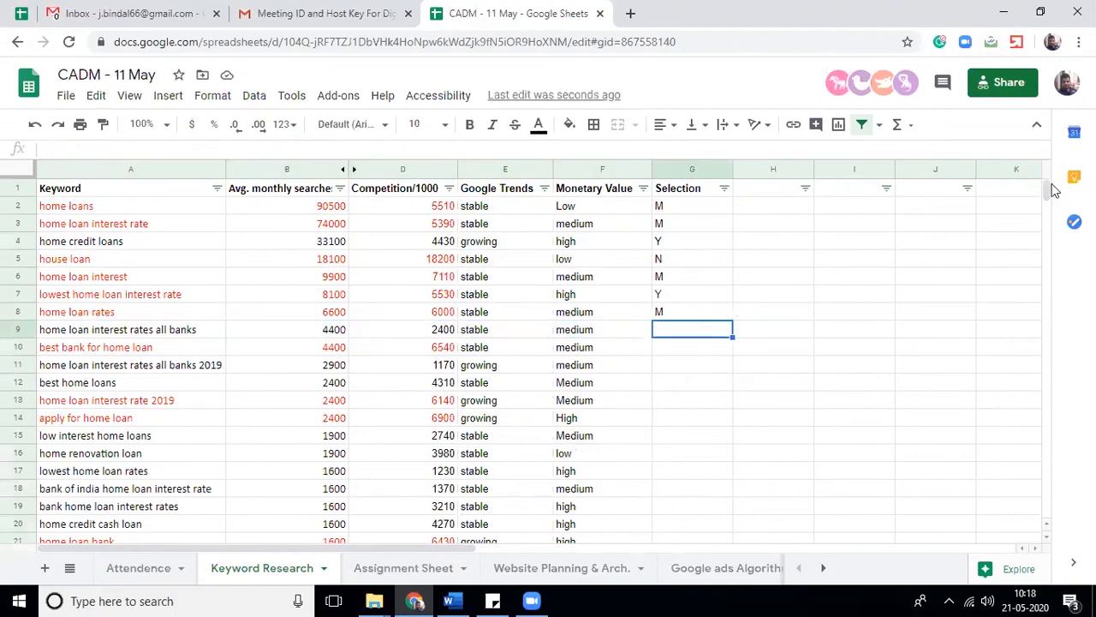
type("Y")
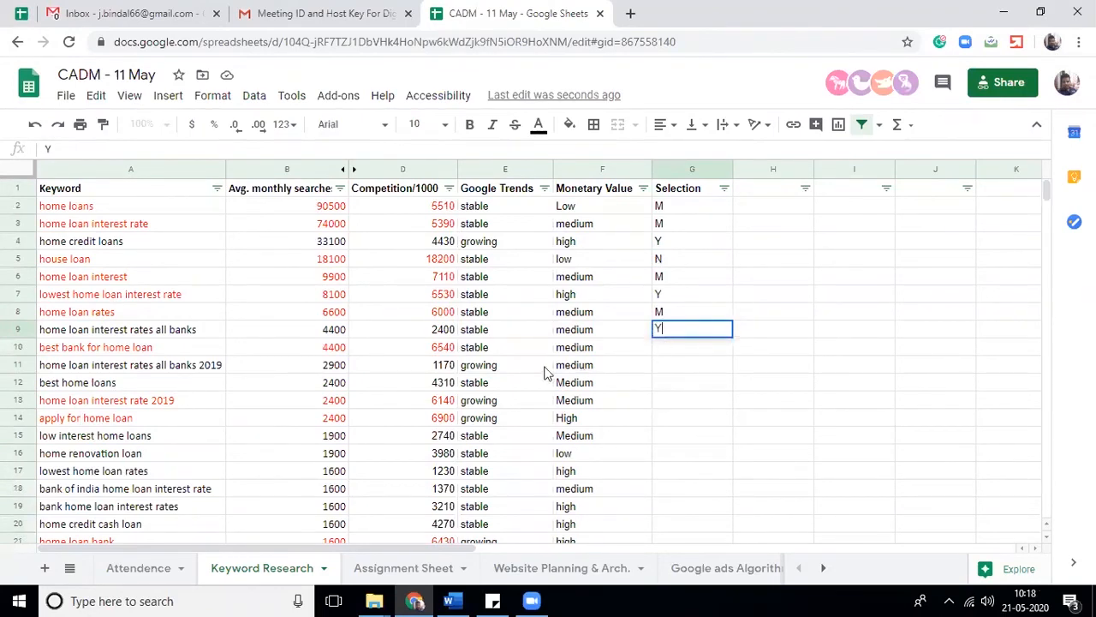
left_click(544, 370)
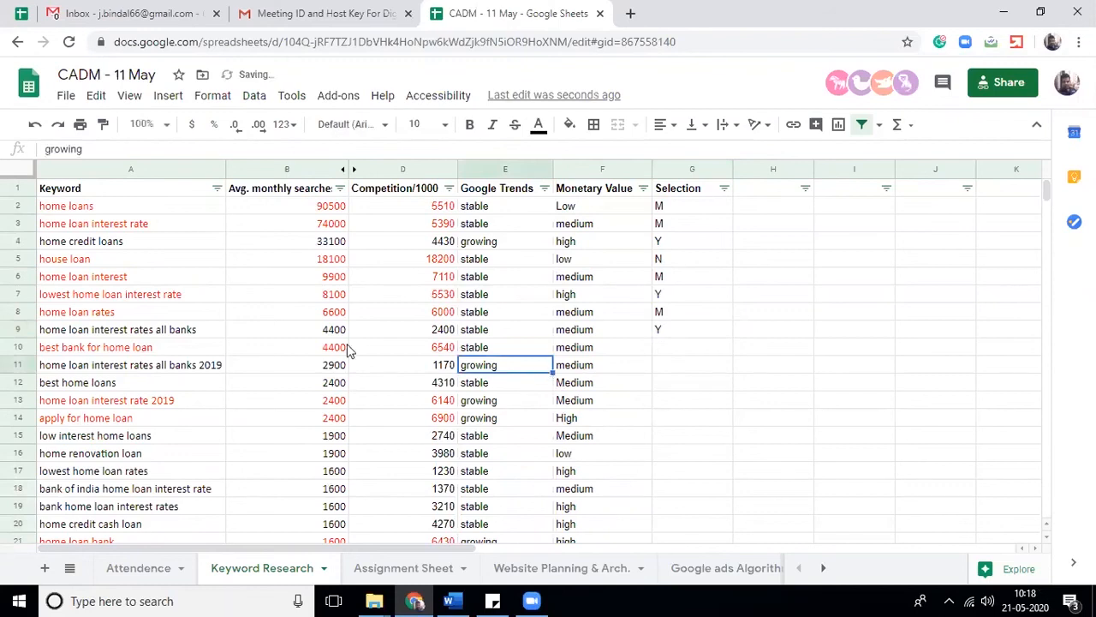